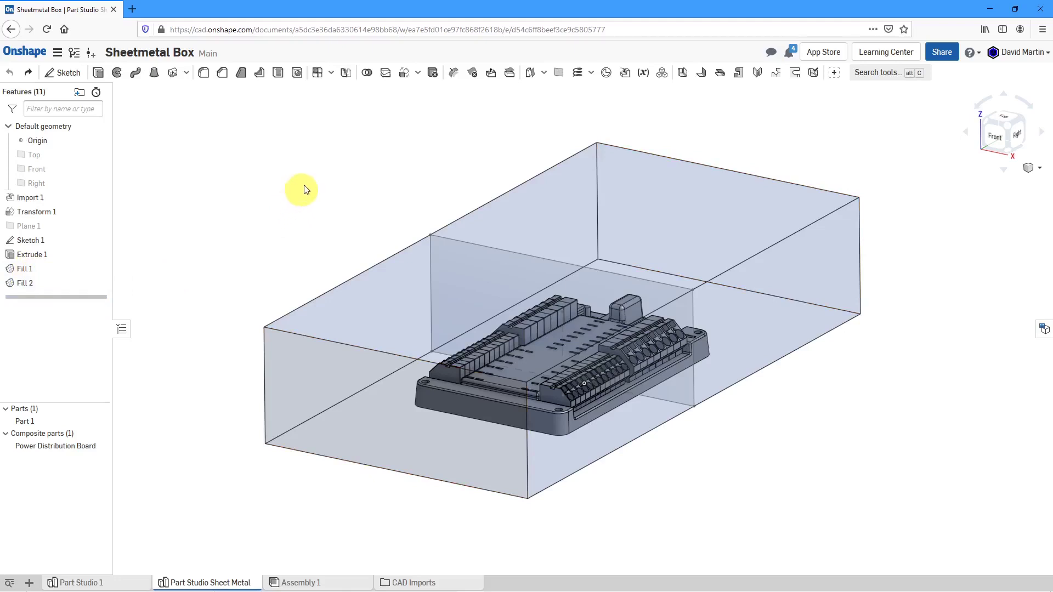
Step: Start a sheet metal model that converts Part 1, ready to choose faces to exclude
{"action": "left_click", "coordinate": [683, 73]}
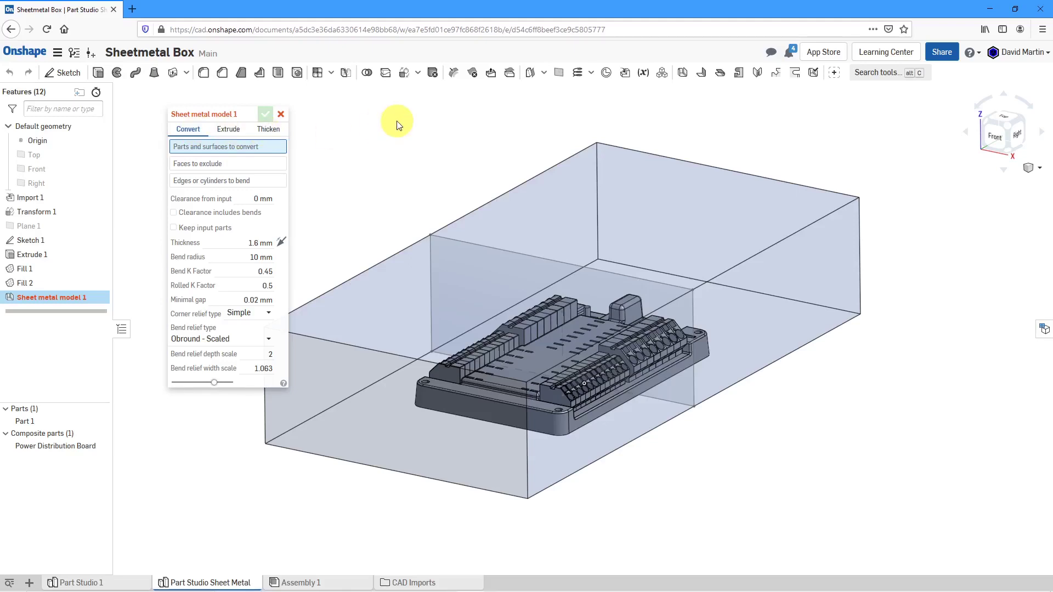
{"action": "mouse_move", "coordinate": [241, 150]}
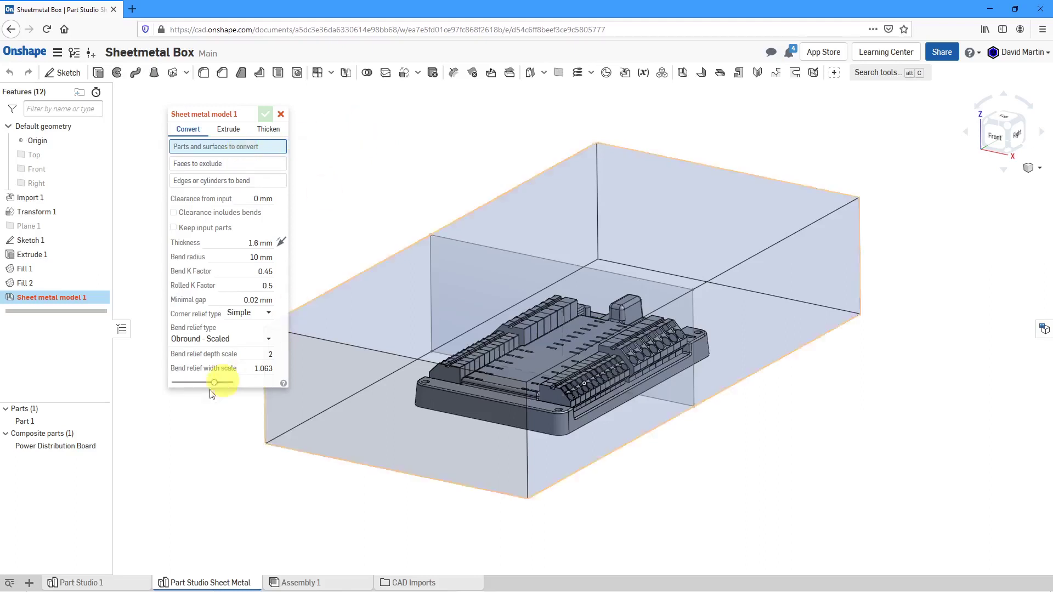
{"action": "left_click", "coordinate": [31, 426]}
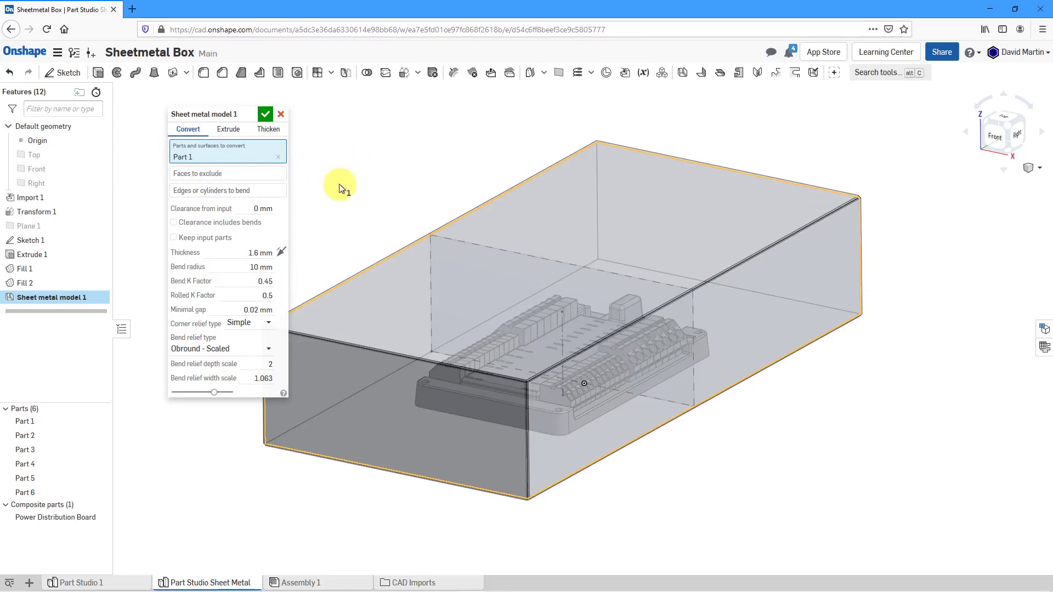
{"action": "left_click", "coordinate": [209, 177]}
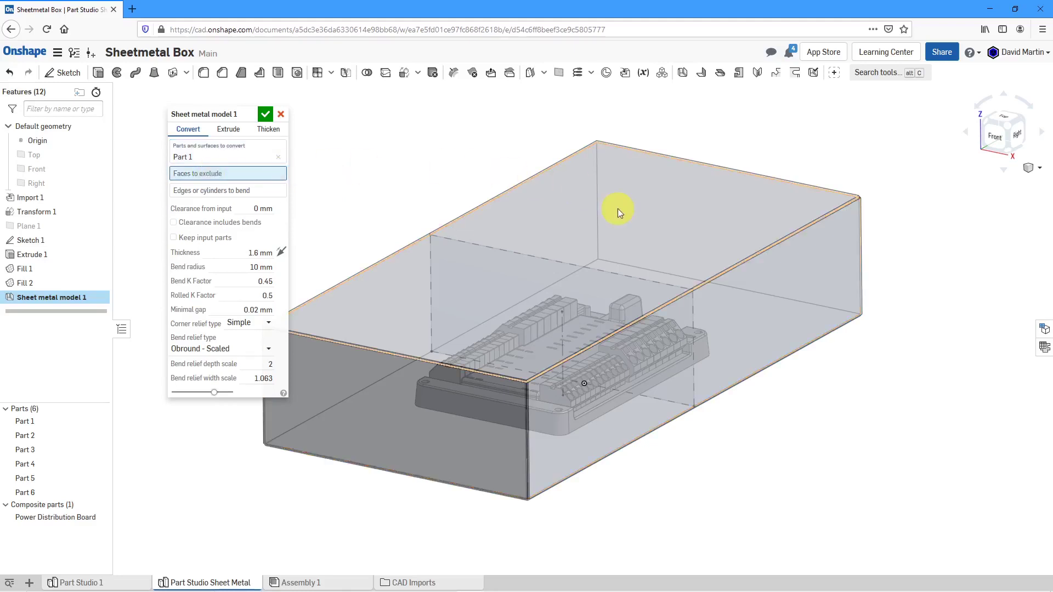
Step: Exclude the box's top face and set its four bottom edges as bends
{"action": "left_click", "coordinate": [562, 188]}
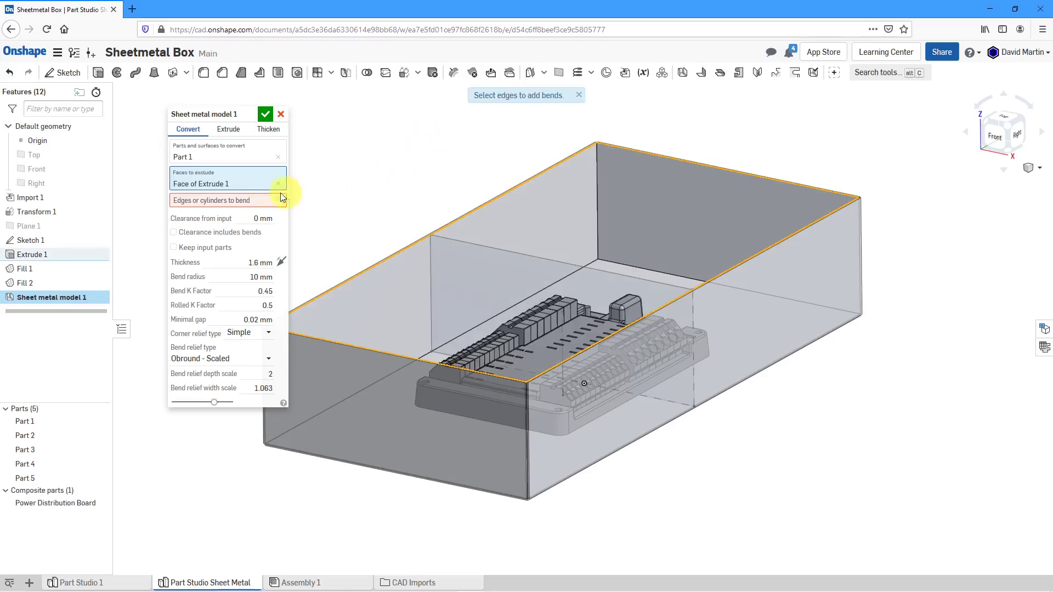
{"action": "left_click", "coordinate": [245, 204]}
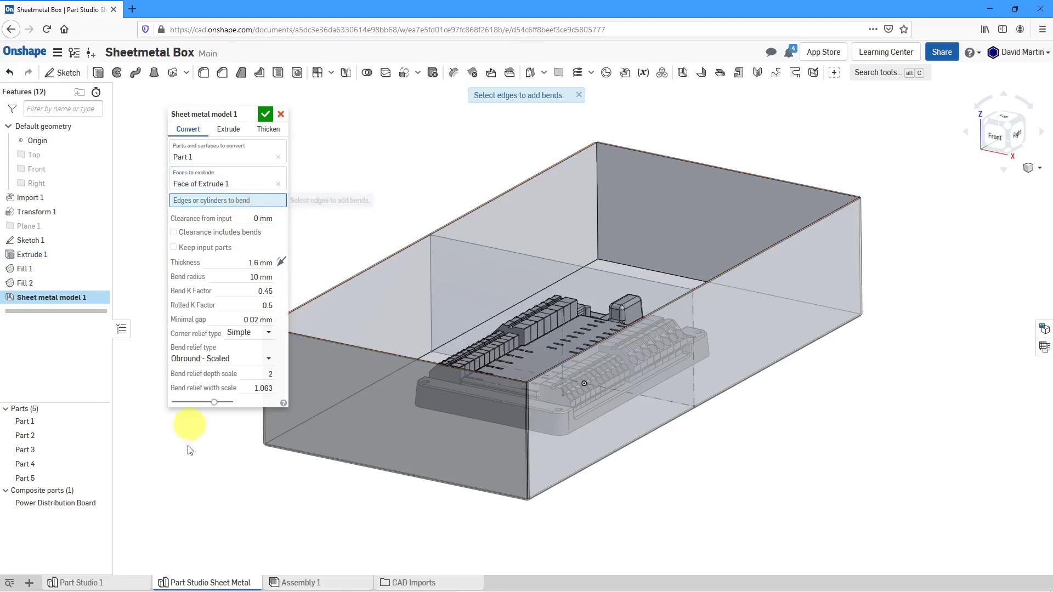
{"action": "left_click", "coordinate": [386, 472]}
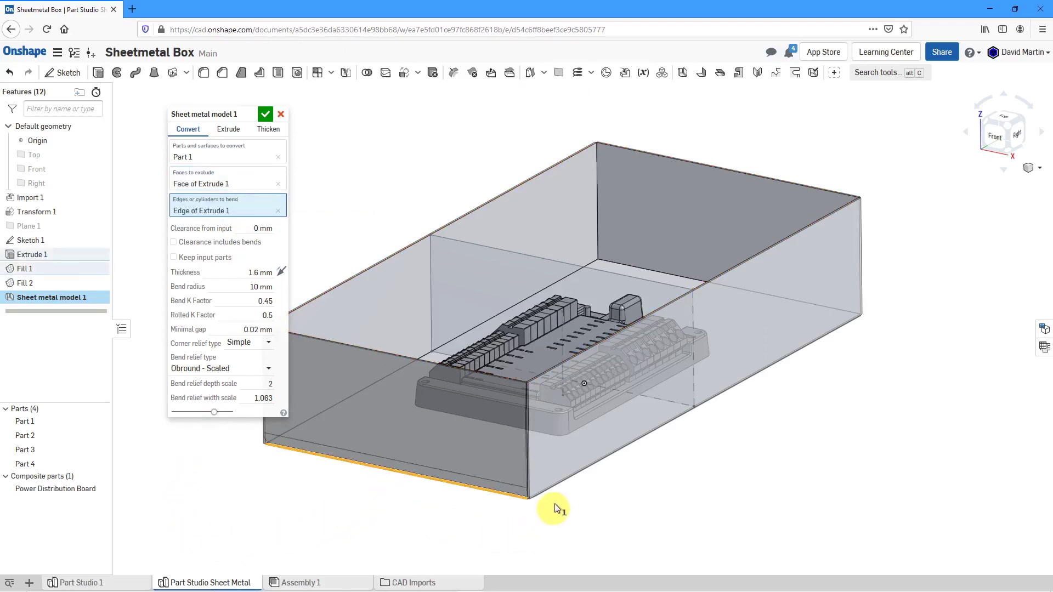
{"action": "left_click", "coordinate": [554, 484]}
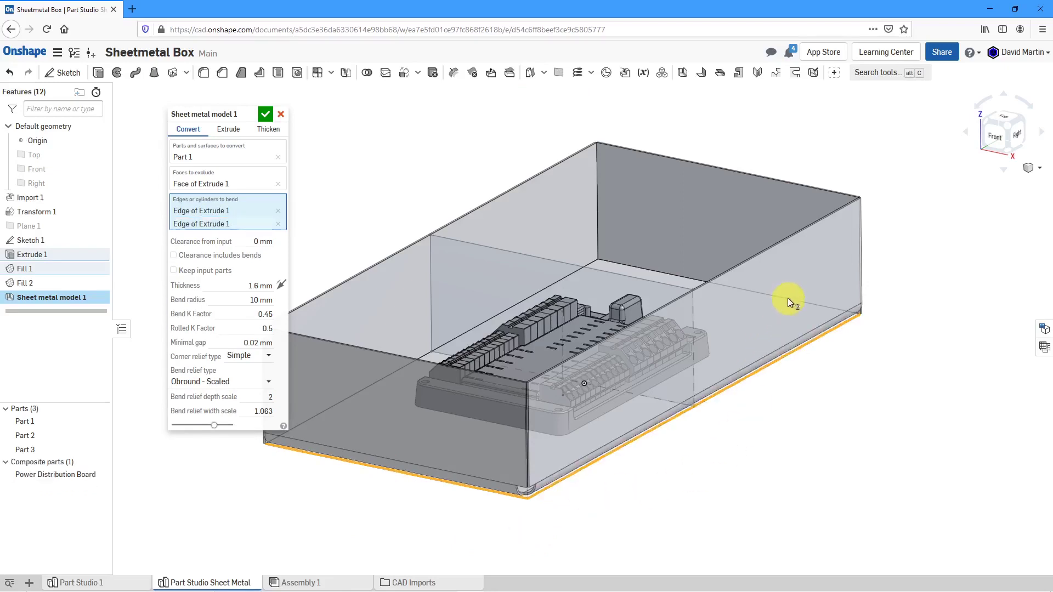
{"action": "right_click_drag", "start_coordinate": [781, 290], "coordinate": [628, 332]}
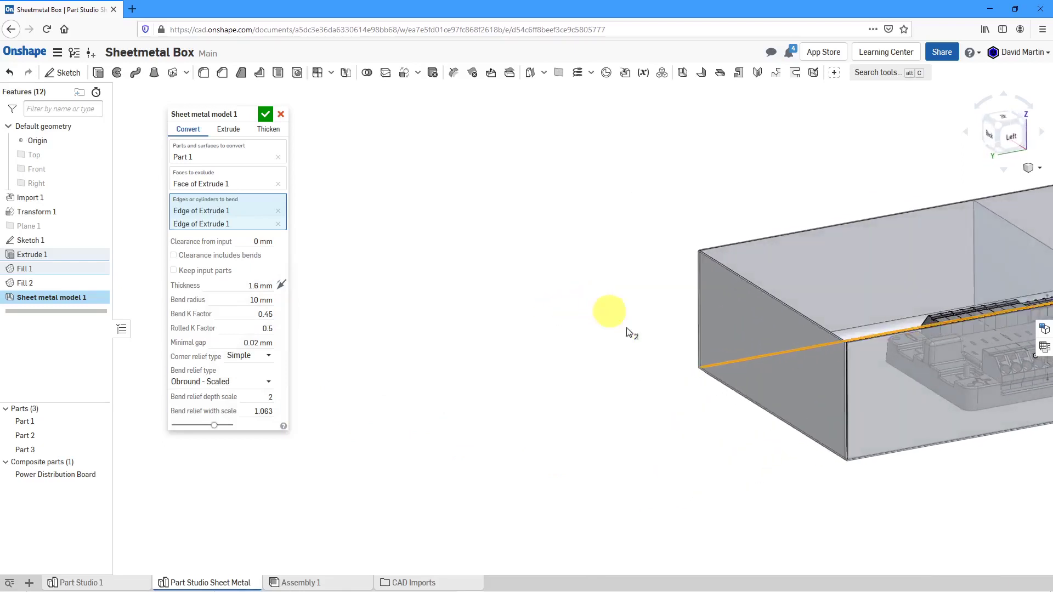
{"action": "left_click", "coordinate": [746, 396]}
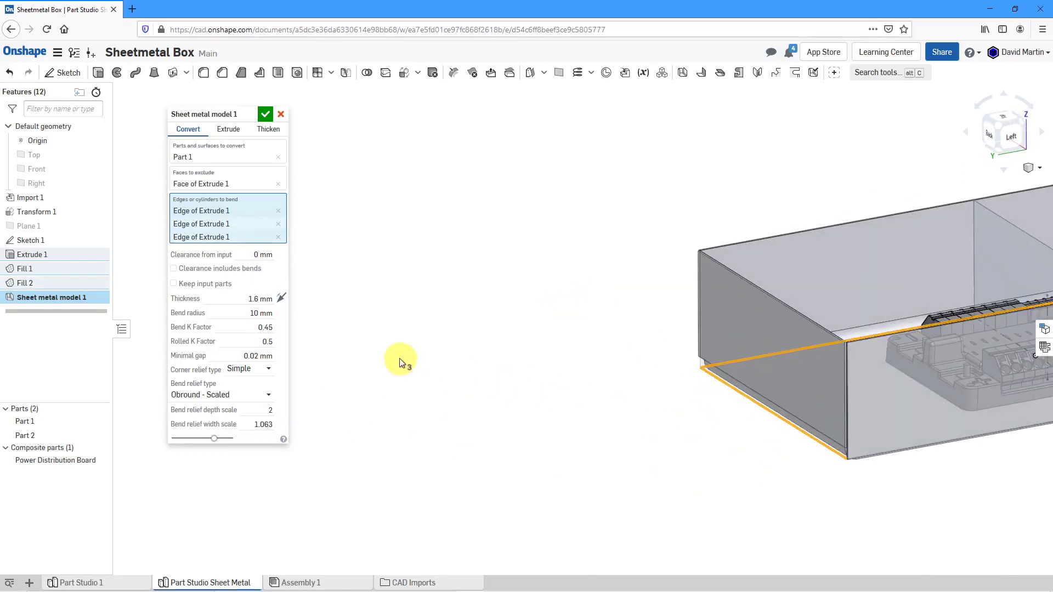
{"action": "key", "text": "f"}
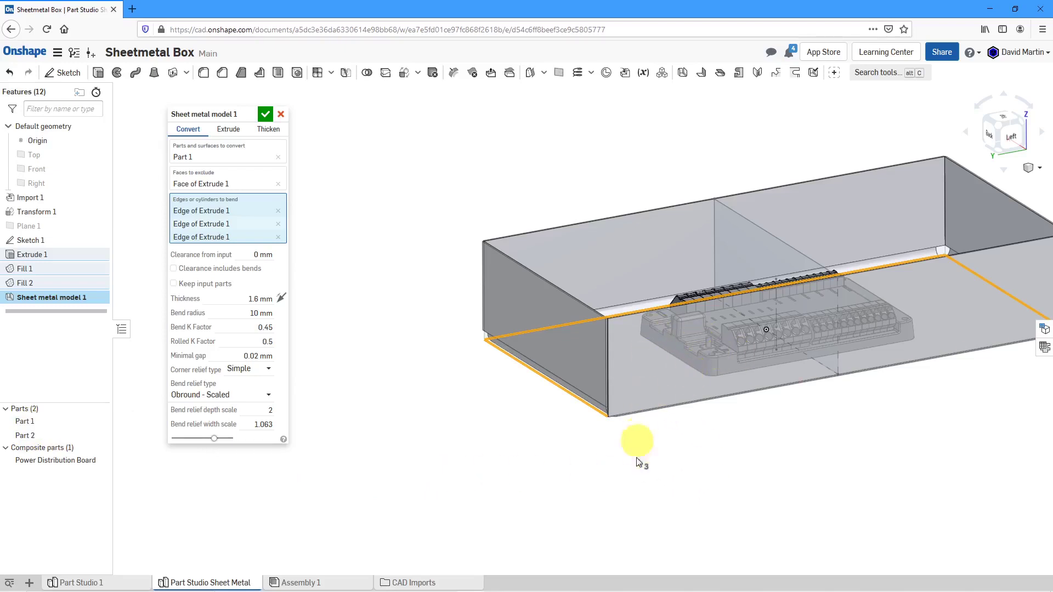
{"action": "left_click", "coordinate": [683, 405]}
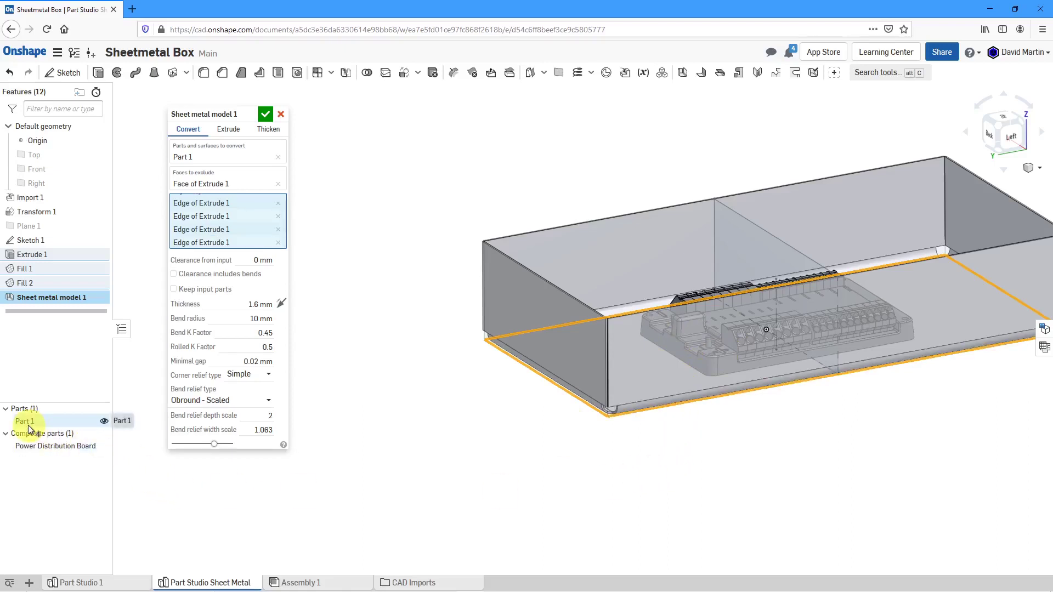
{"action": "scroll", "coordinate": [493, 387], "scroll_direction": "down", "scroll_amount": 3}
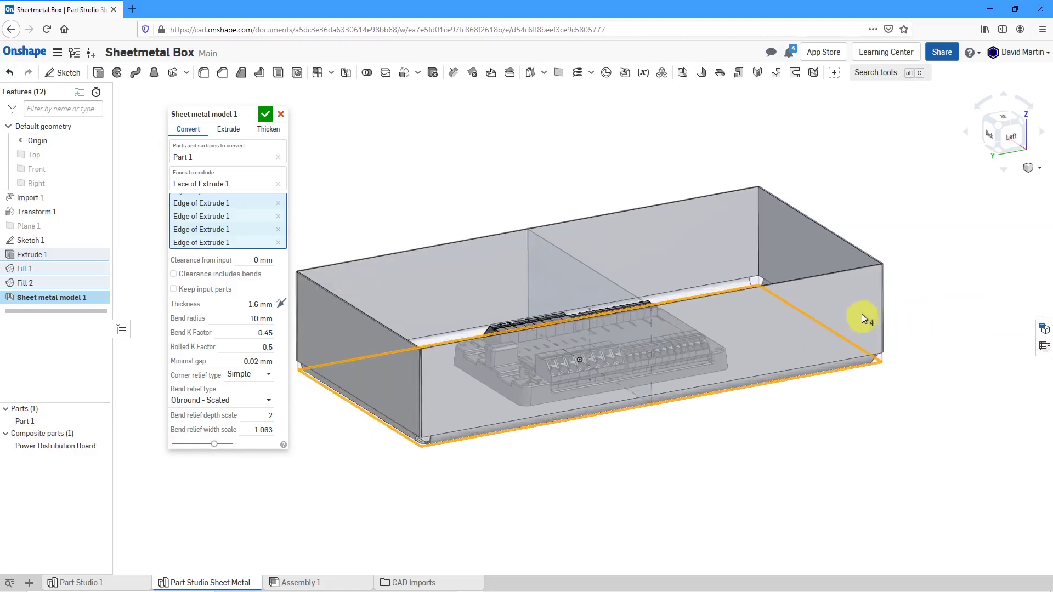
Step: Orbit to the back of the box to inspect the bottom-edge bends
{"action": "right_click_drag", "start_coordinate": [861, 314], "coordinate": [791, 310]}
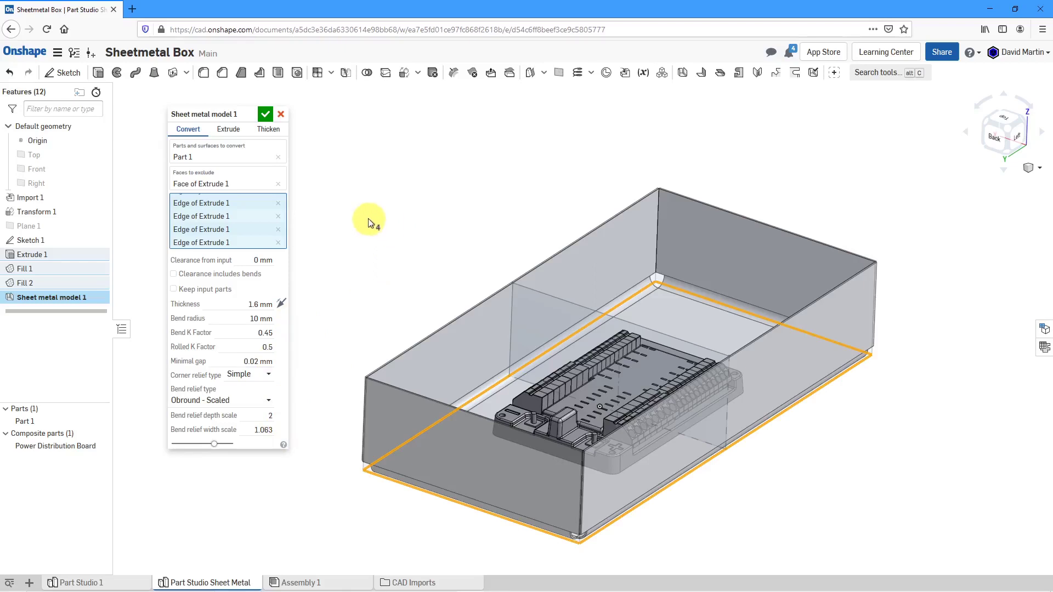
Step: Accept Sheet metal model 1 with 1.6 mm thickness and 10 mm bend radius
{"action": "left_click", "coordinate": [264, 114]}
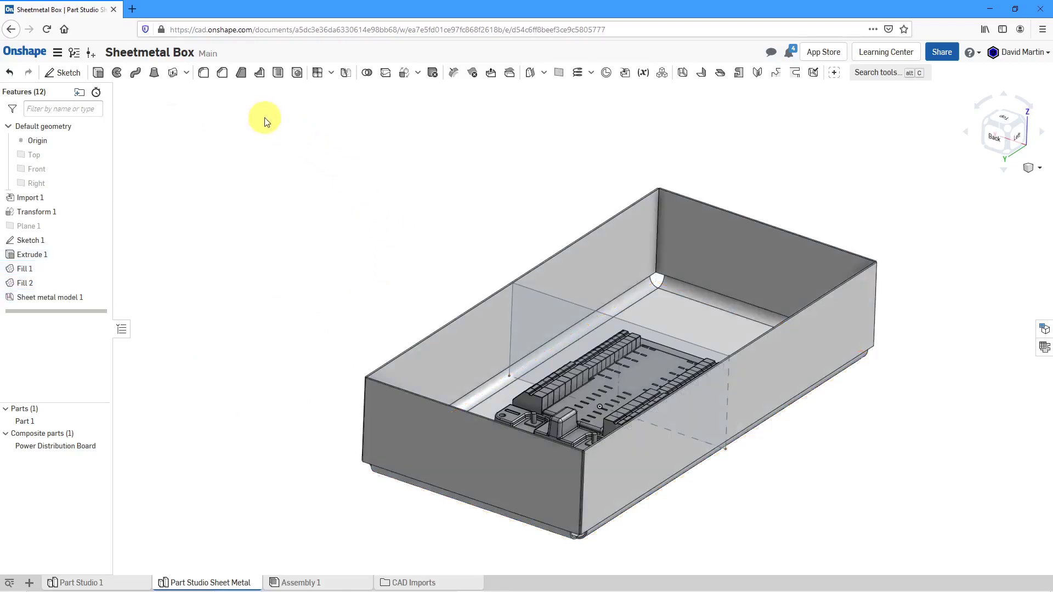
{"action": "scroll", "coordinate": [232, 228], "scroll_direction": "down", "scroll_amount": 3}
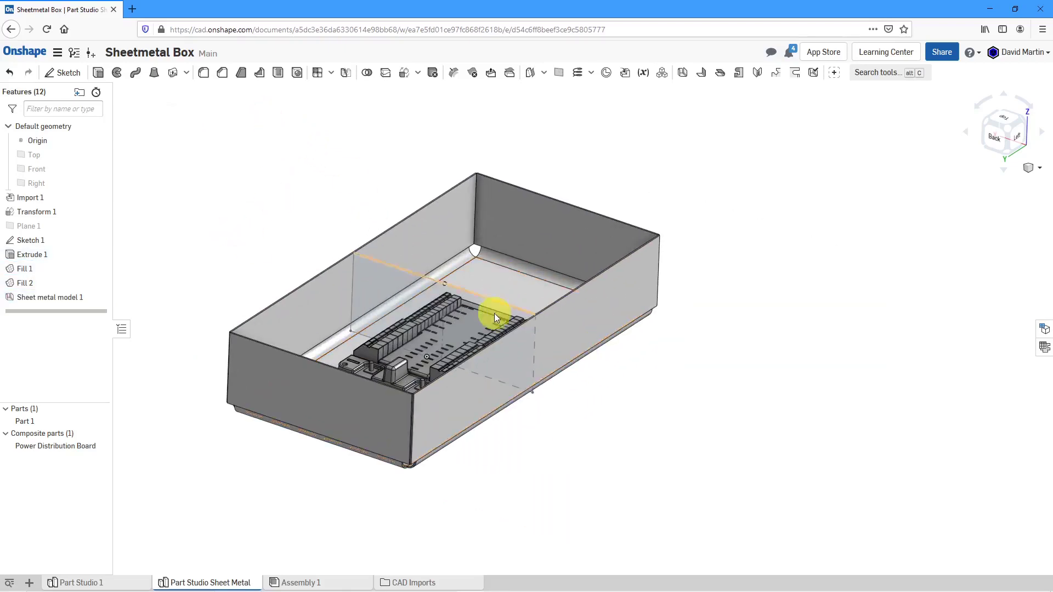
{"action": "scroll", "coordinate": [496, 304], "scroll_direction": "up", "scroll_amount": 3}
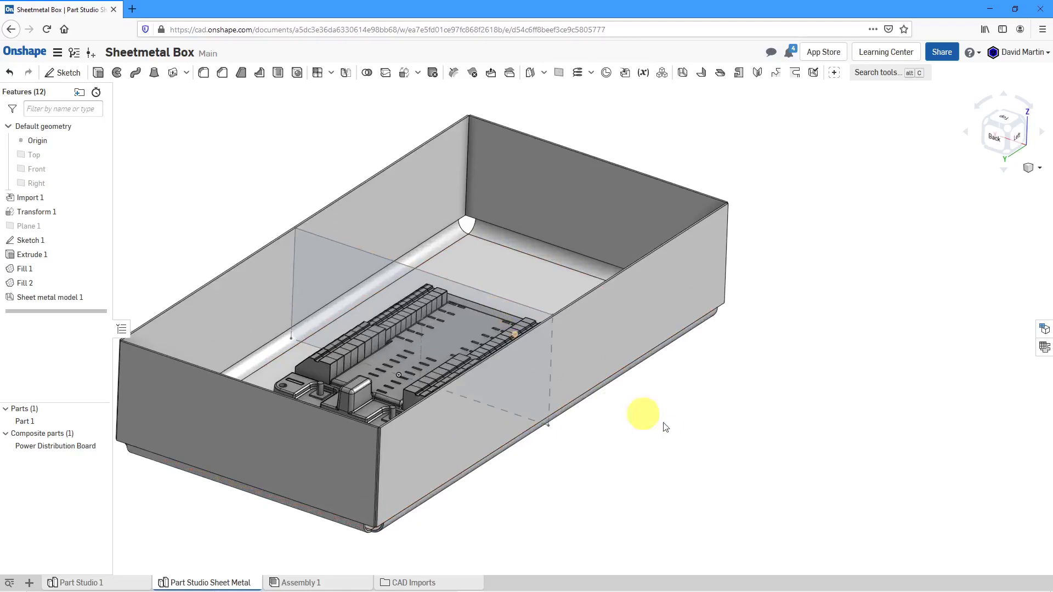
Step: Show the sheet metal table and flat pattern listing four 10 mm, 90° bends
{"action": "left_click", "coordinate": [1044, 356]}
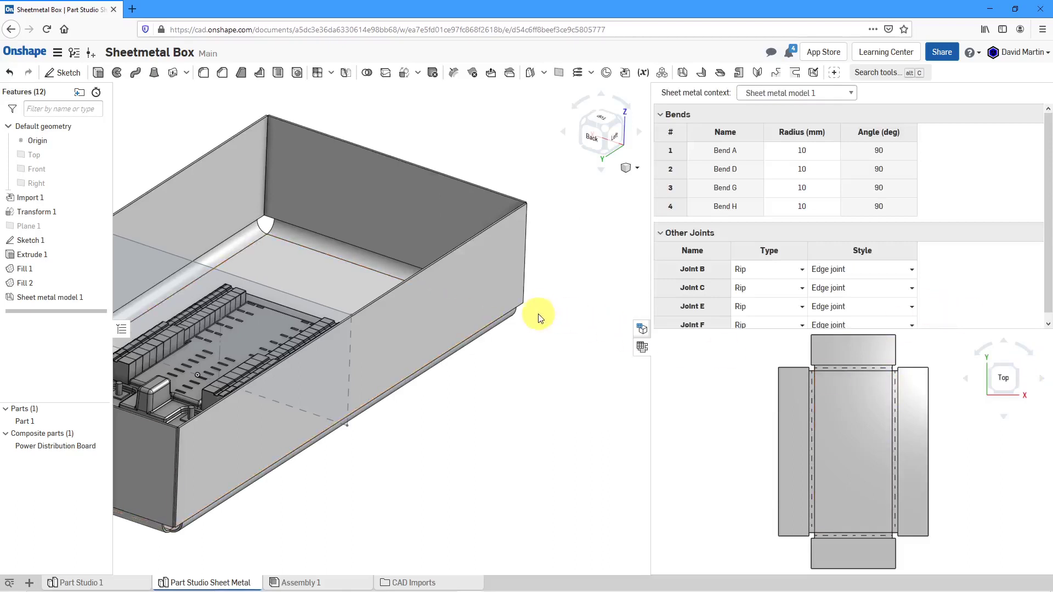
{"action": "scroll", "coordinate": [538, 313], "scroll_direction": "down", "scroll_amount": 3}
{"action": "scroll", "coordinate": [429, 291], "scroll_direction": "up", "scroll_amount": 2}
{"action": "mouse_move", "coordinate": [436, 292]}
{"action": "right_mouse_down"}
{"action": "mouse_move", "coordinate": [440, 282]}
{"action": "mouse_move", "coordinate": [446, 294]}
{"action": "right_mouse_up"}
{"action": "scroll", "coordinate": [900, 436], "scroll_direction": "up", "scroll_amount": 2}
{"action": "scroll", "coordinate": [897, 422], "scroll_direction": "down", "scroll_amount": 1}
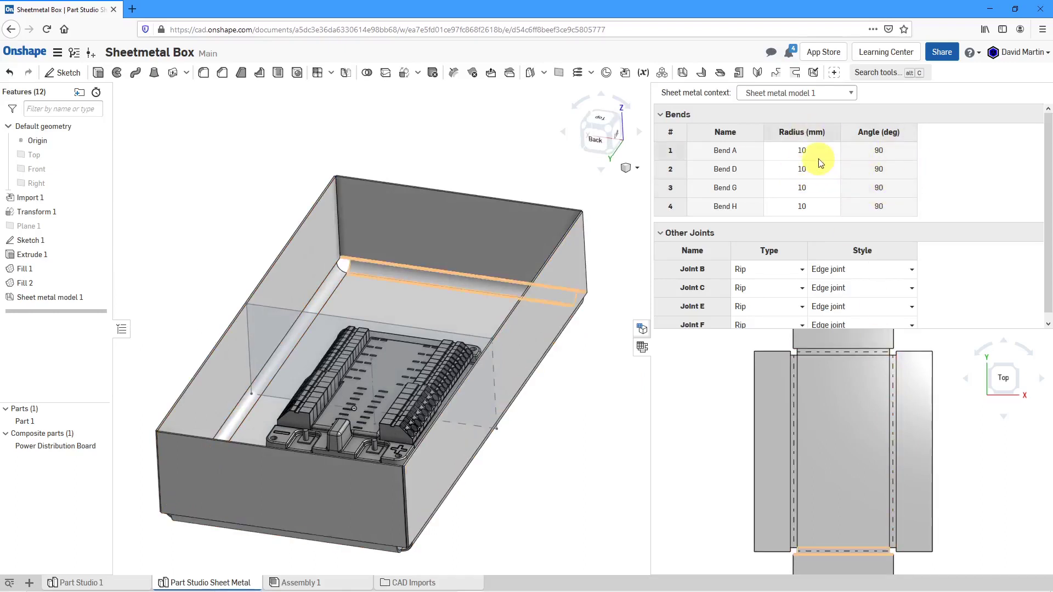
Step: Close the flat view, hide Part 1, and start Sheet metal model 2
{"action": "left_click", "coordinate": [641, 349]}
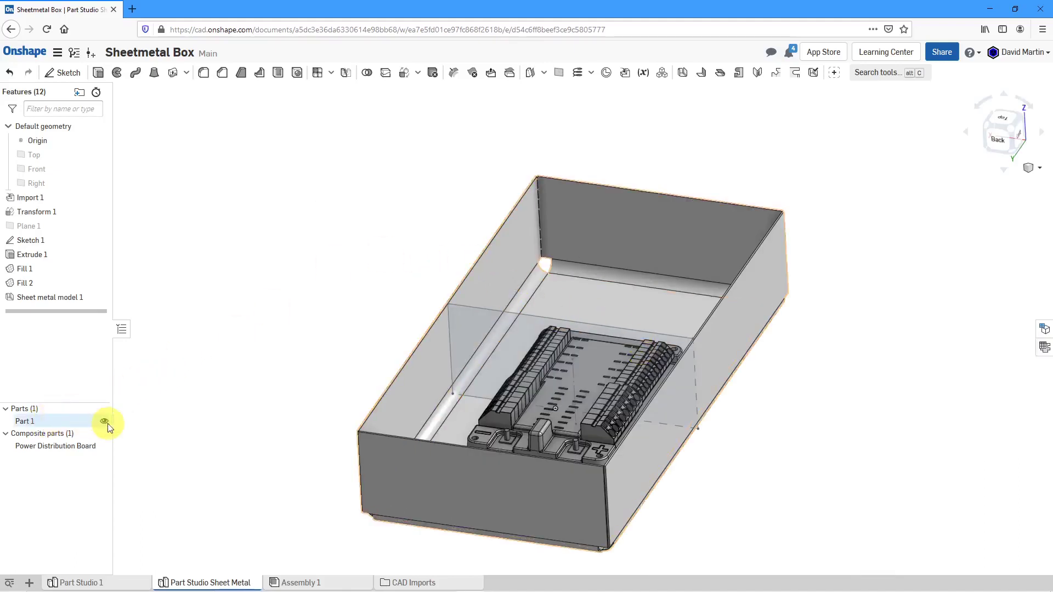
{"action": "left_click", "coordinate": [104, 420]}
{"action": "mouse_move", "coordinate": [536, 254]}
{"action": "right_mouse_down"}
{"action": "mouse_move", "coordinate": [545, 232]}
{"action": "mouse_move", "coordinate": [538, 240]}
{"action": "right_mouse_up"}
{"action": "scroll", "coordinate": [539, 271], "scroll_direction": "down", "scroll_amount": 2}
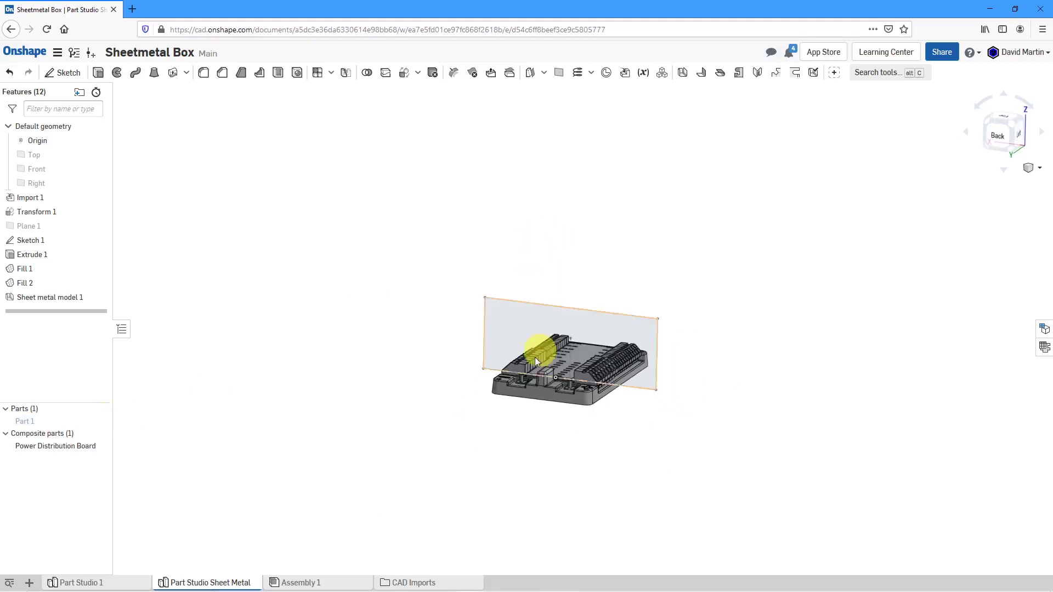
{"action": "scroll", "coordinate": [534, 358], "scroll_direction": "up", "scroll_amount": 2}
{"action": "right_click_drag", "start_coordinate": [437, 360], "coordinate": [435, 364]}
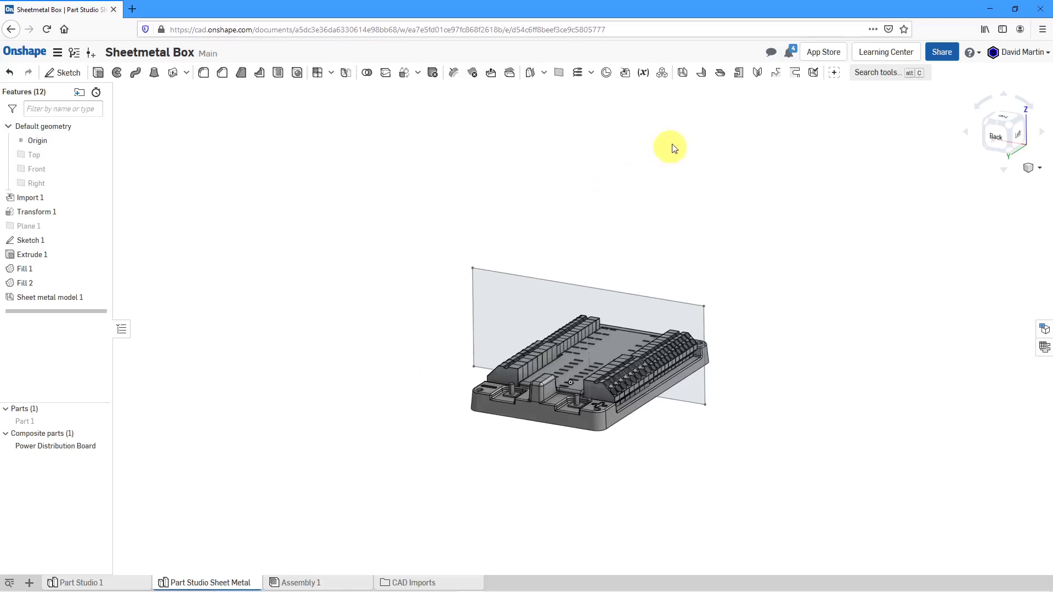
{"action": "left_click", "coordinate": [685, 75]}
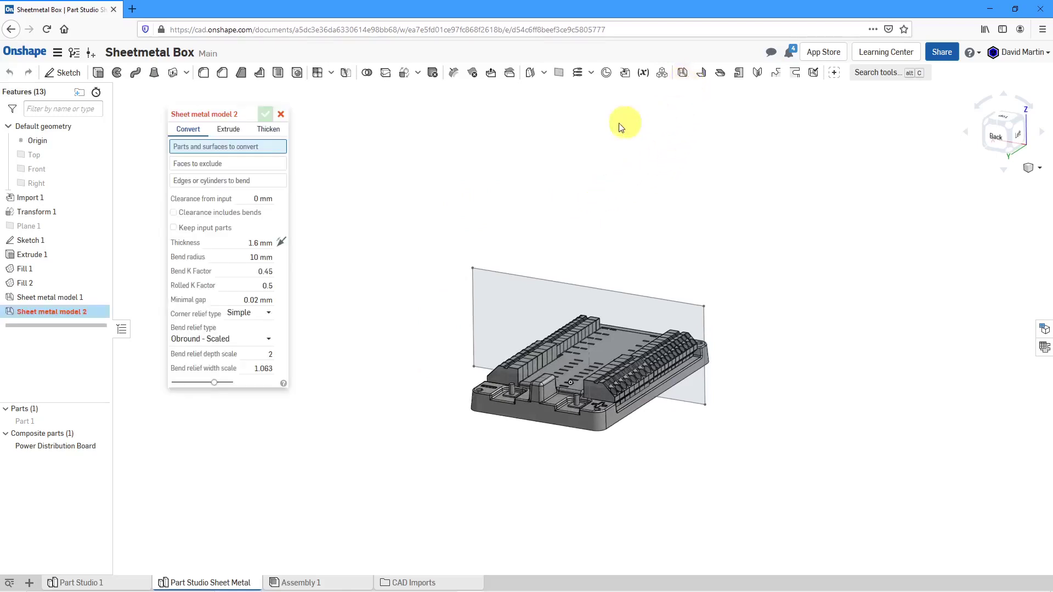
Step: Extrude Sketch 1 as sheet metal symmetrically with a 524 mm depth
{"action": "left_click", "coordinate": [230, 130]}
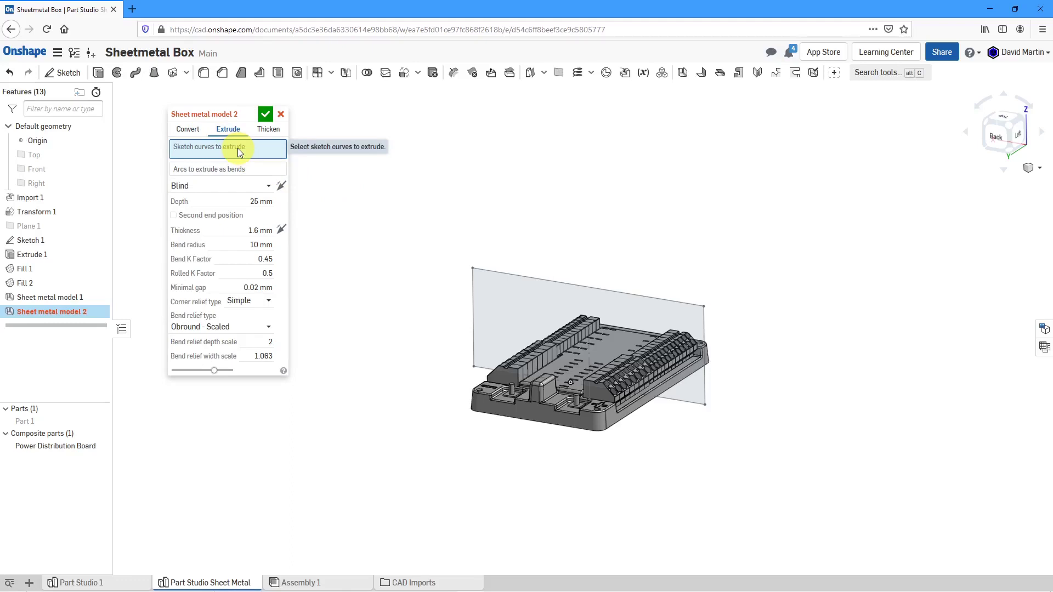
{"action": "left_click", "coordinate": [34, 241]}
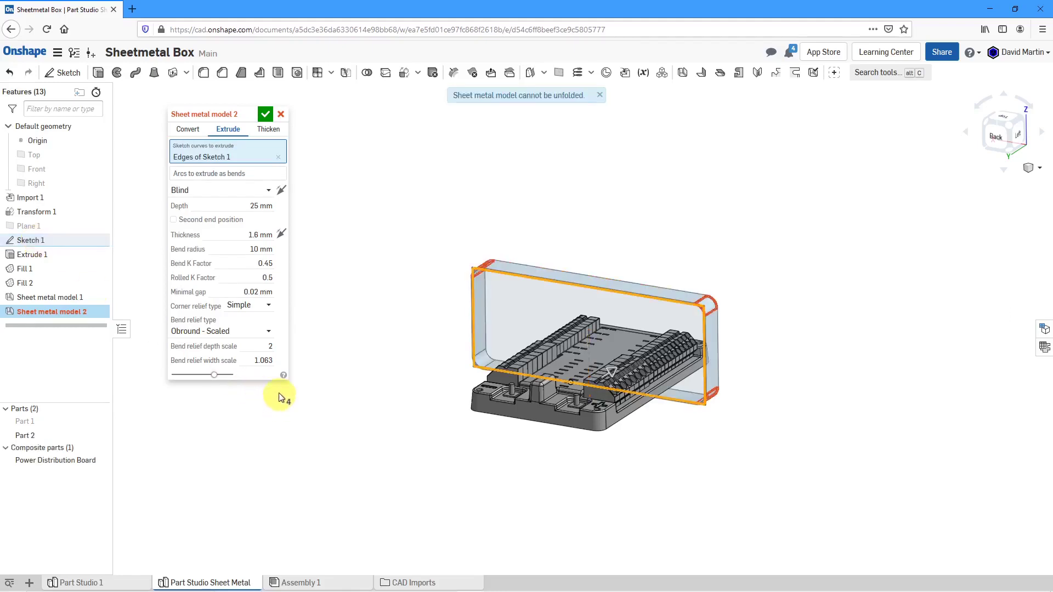
{"action": "left_click", "coordinate": [268, 192]}
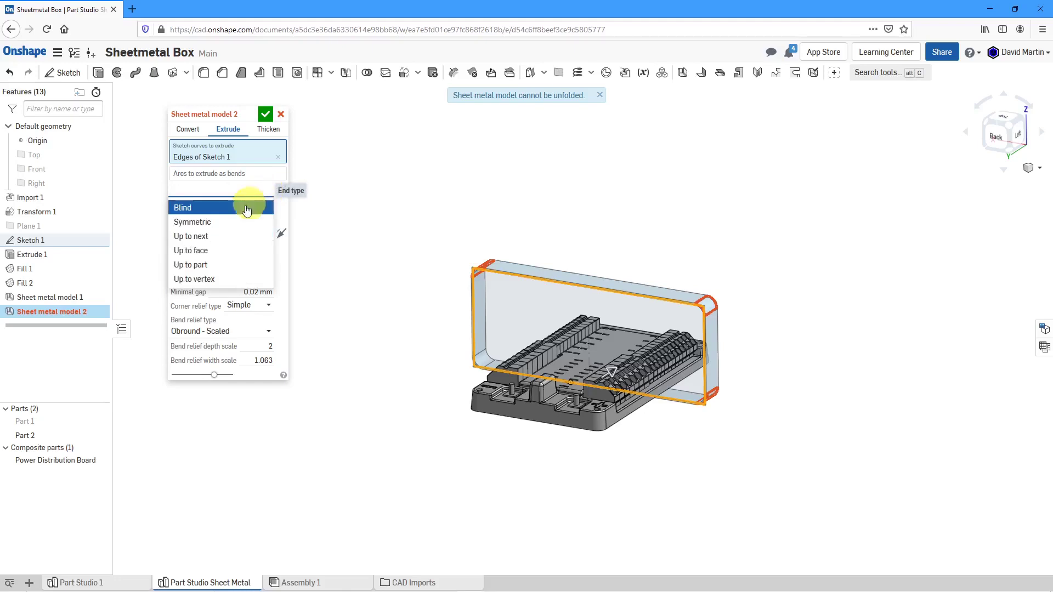
{"action": "left_click", "coordinate": [225, 222]}
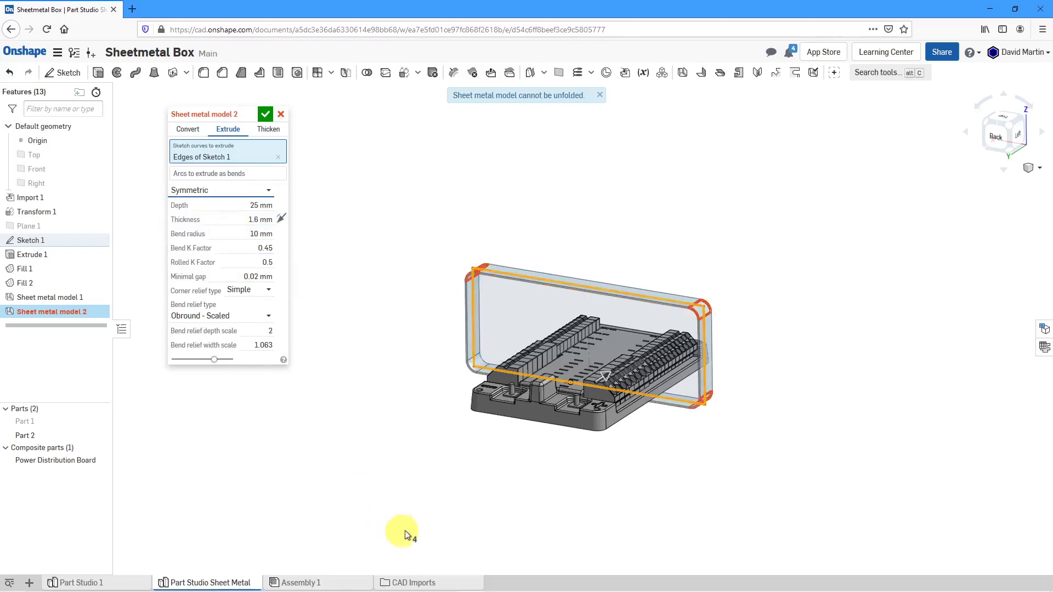
{"action": "left_click_drag", "start_coordinate": [603, 374], "coordinate": [719, 287]}
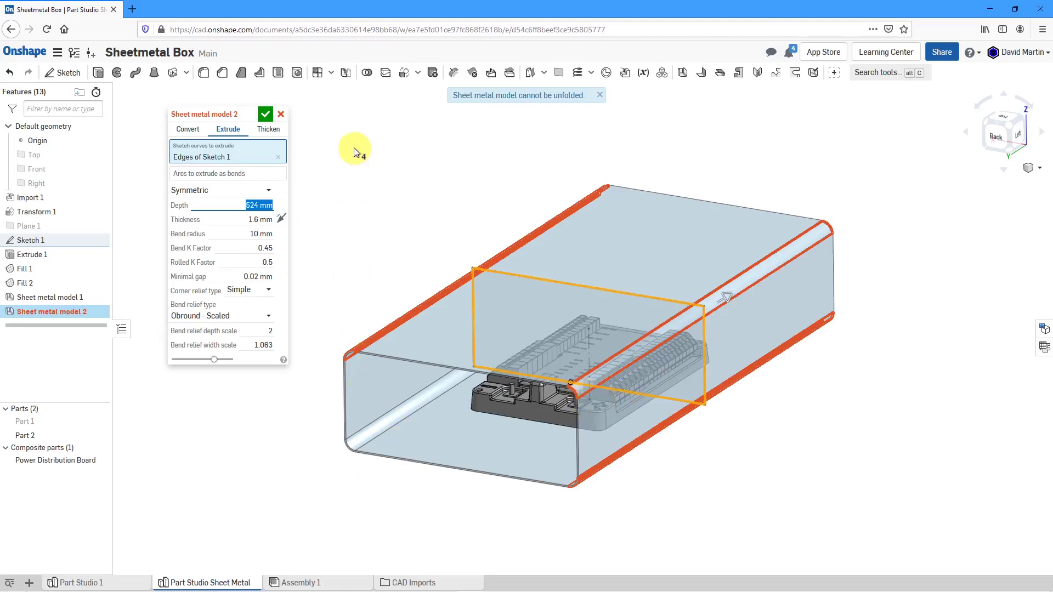
Step: Extrude only Sketch 1's left, bottom and right edges and accept the channel
{"action": "left_click", "coordinate": [279, 160]}
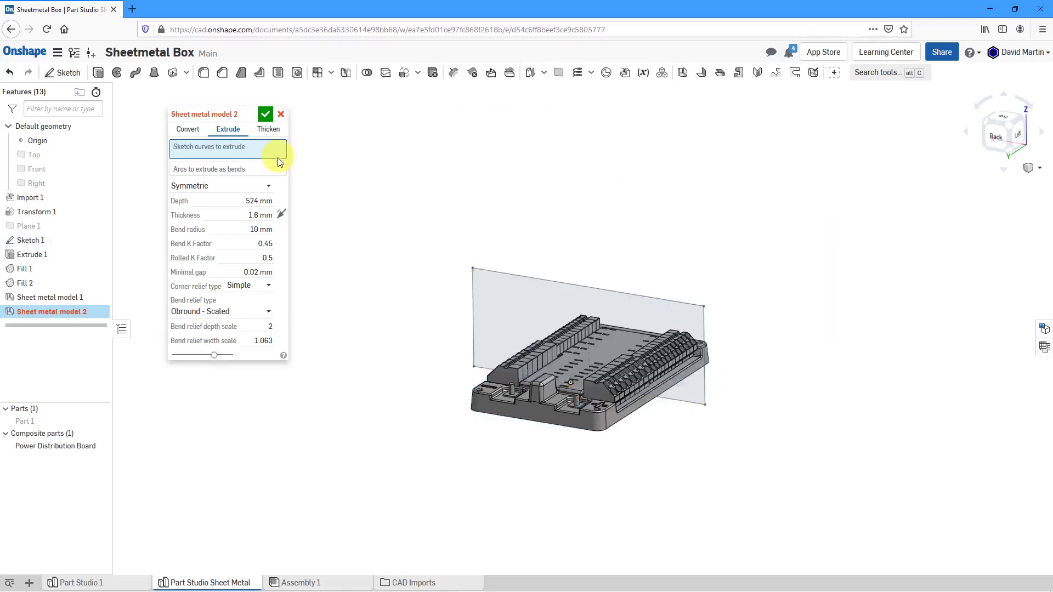
{"action": "left_click", "coordinate": [473, 323]}
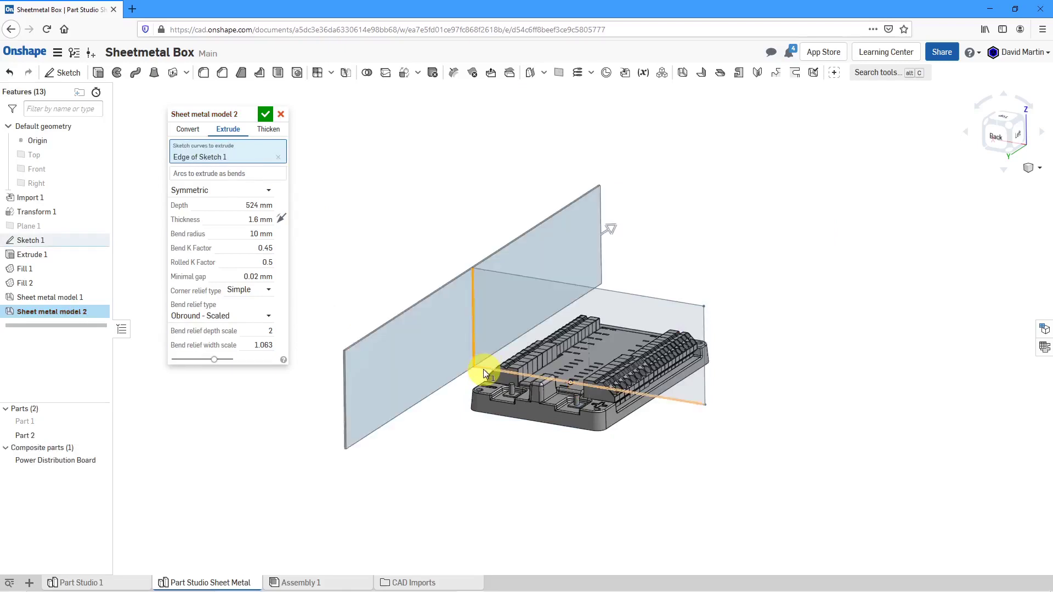
{"action": "left_click", "coordinate": [482, 369]}
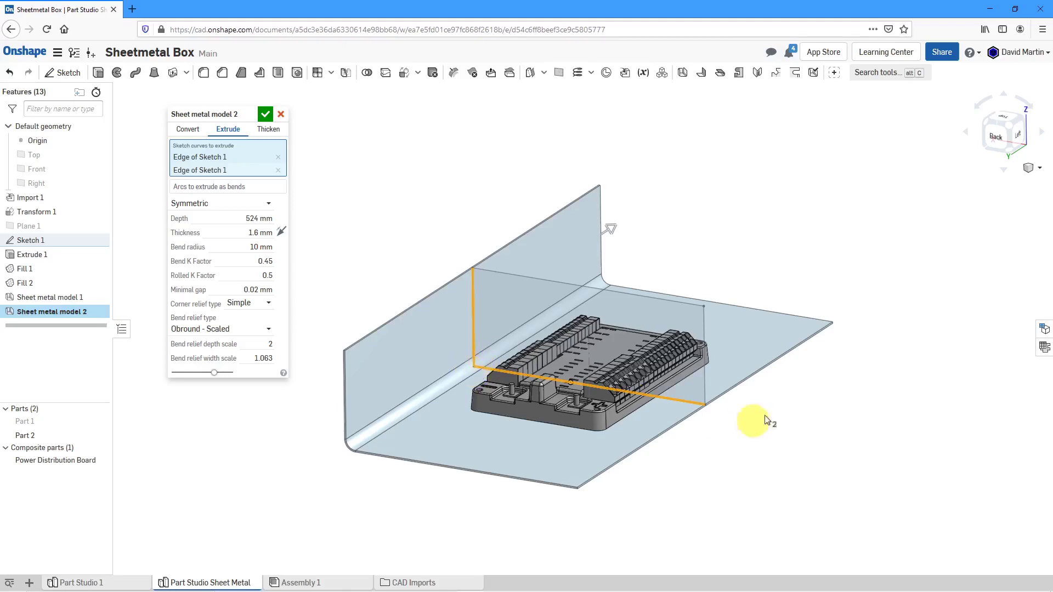
{"action": "left_click", "coordinate": [705, 390]}
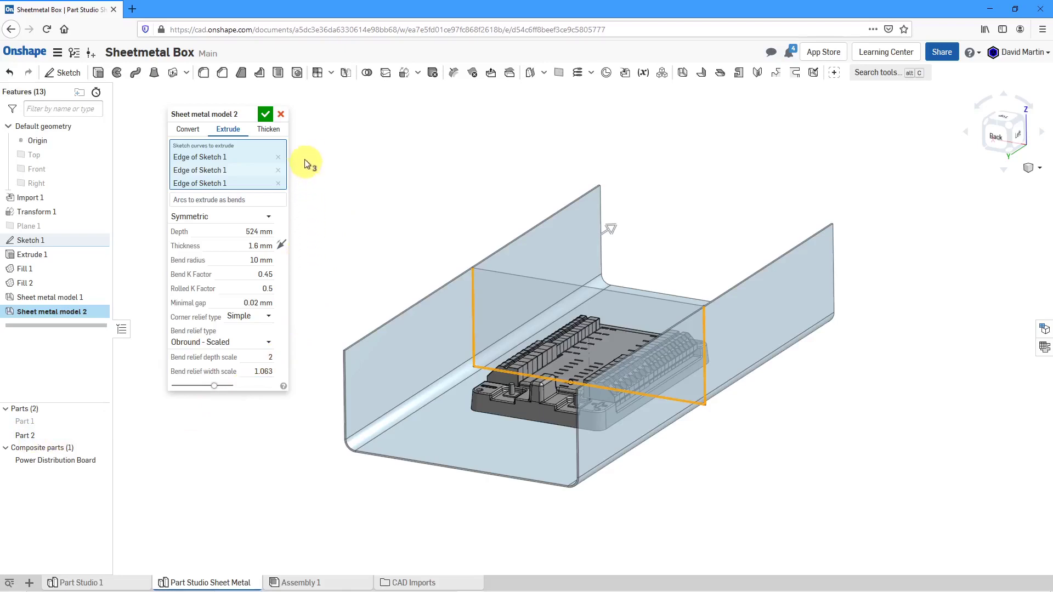
{"action": "left_click", "coordinate": [265, 115]}
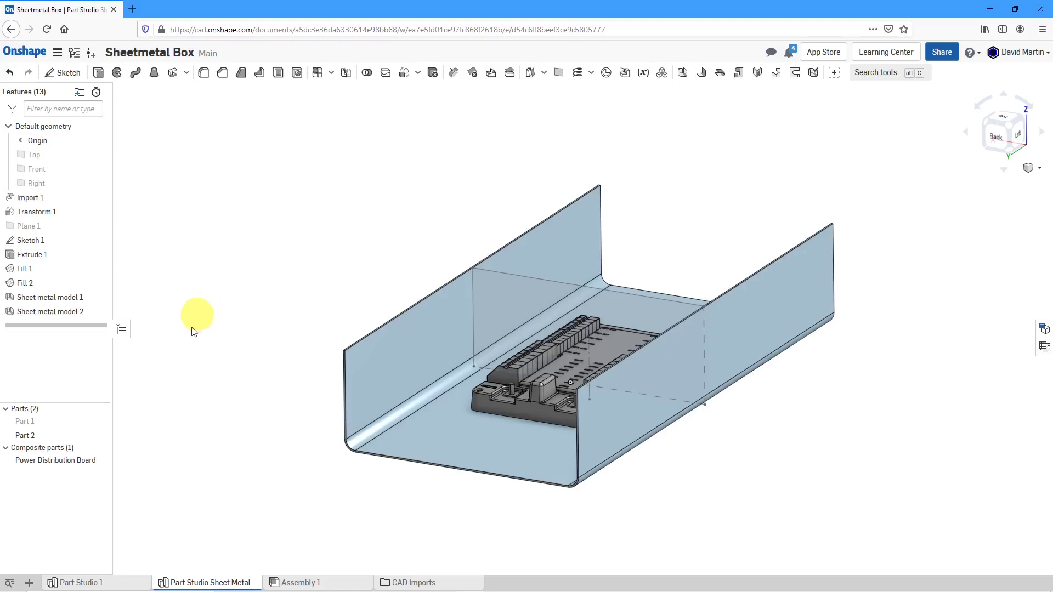
Step: Delete Part 1 and Part 2
{"action": "right_click", "coordinate": [46, 442]}
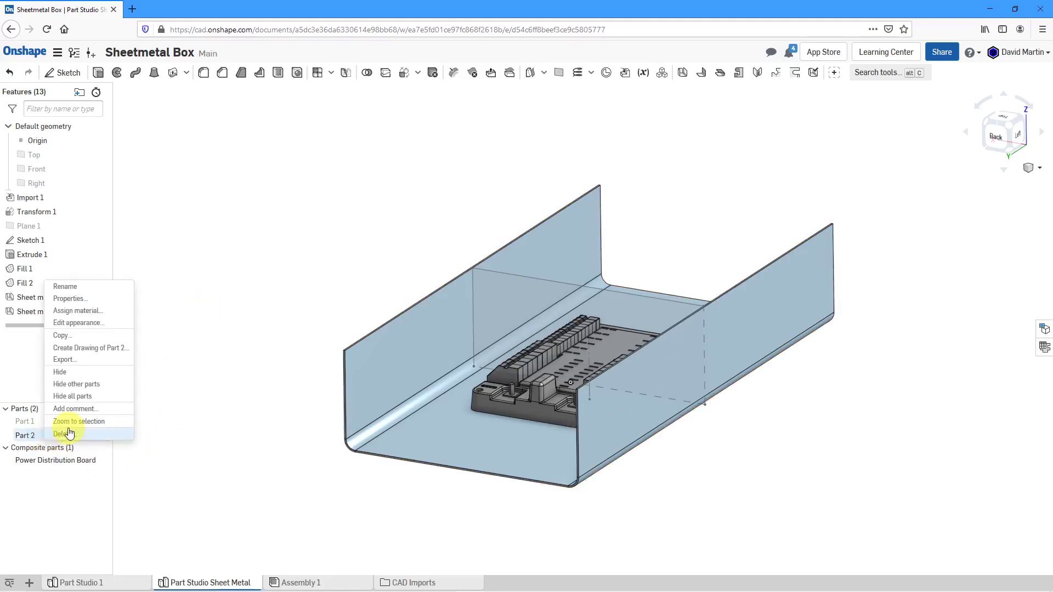
{"action": "left_click", "coordinate": [69, 434]}
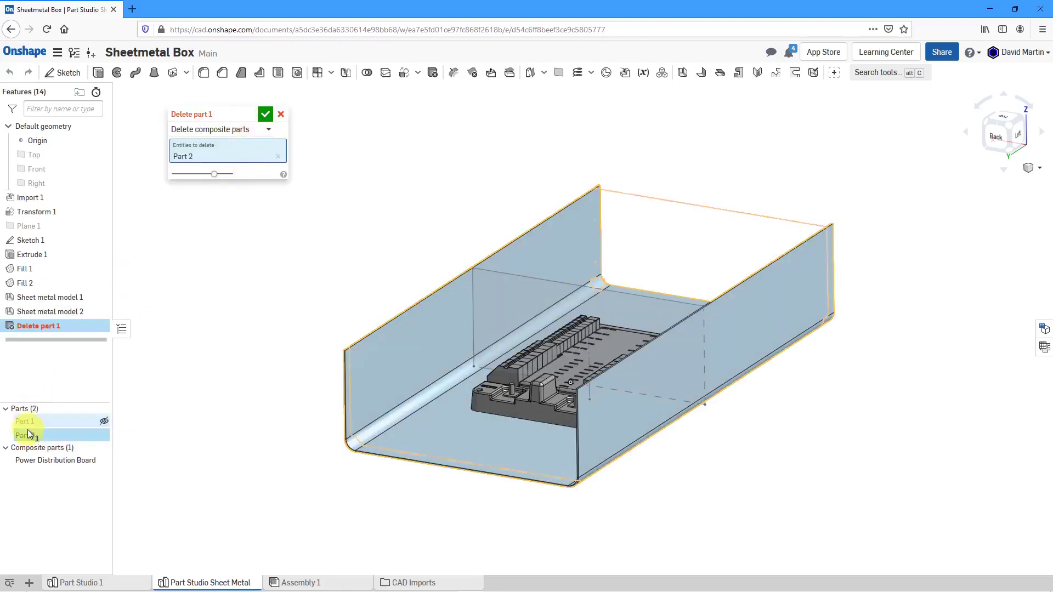
{"action": "left_click", "coordinate": [27, 422]}
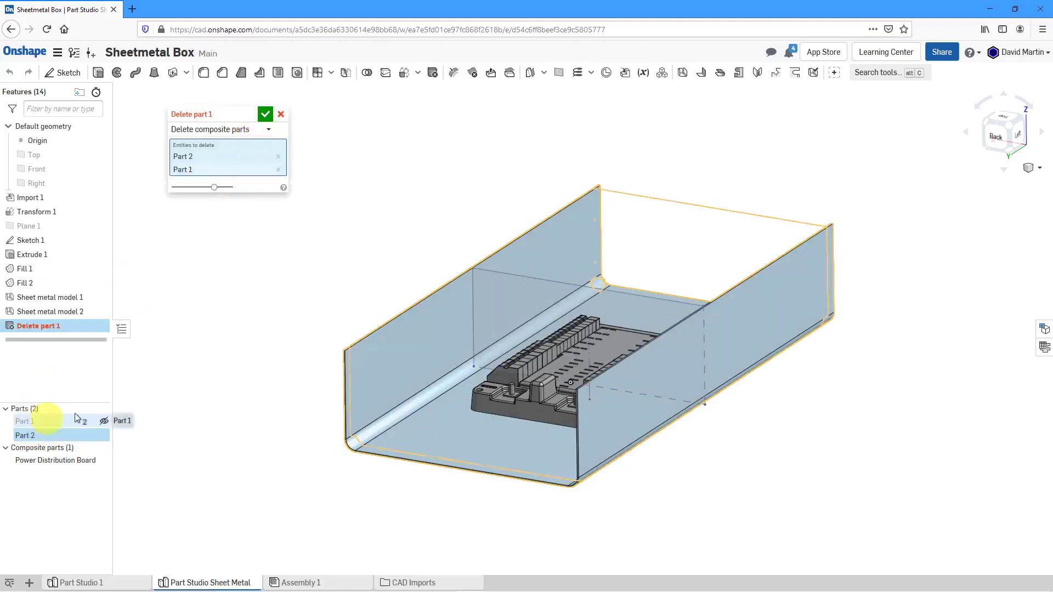
{"action": "left_click", "coordinate": [265, 115]}
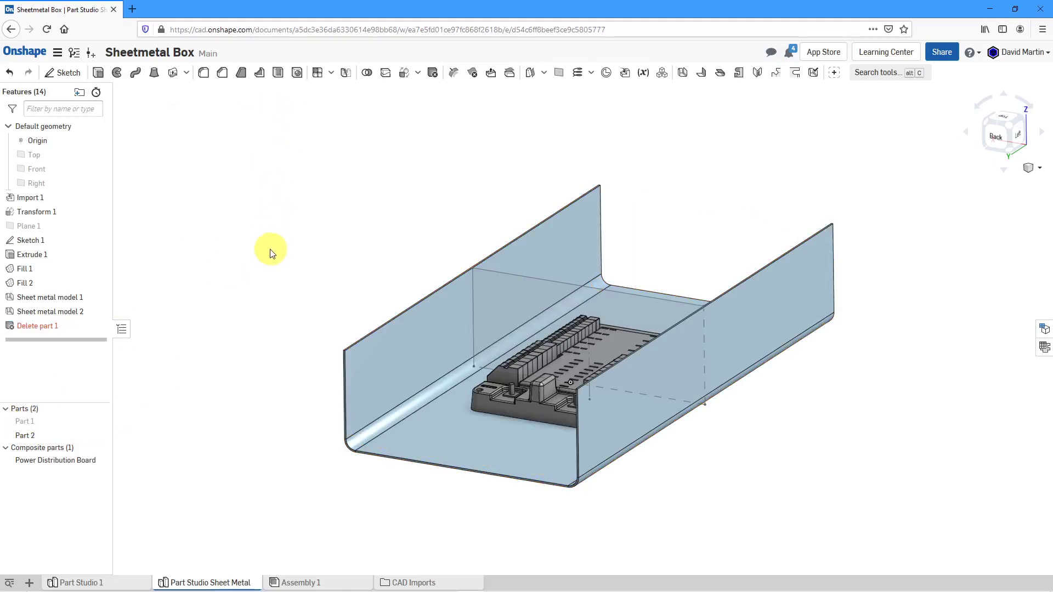
Step: Delete Sheet metal model 2, Sheet metal model 1 and the Delete part 1 feature
{"action": "right_click", "coordinate": [55, 312]}
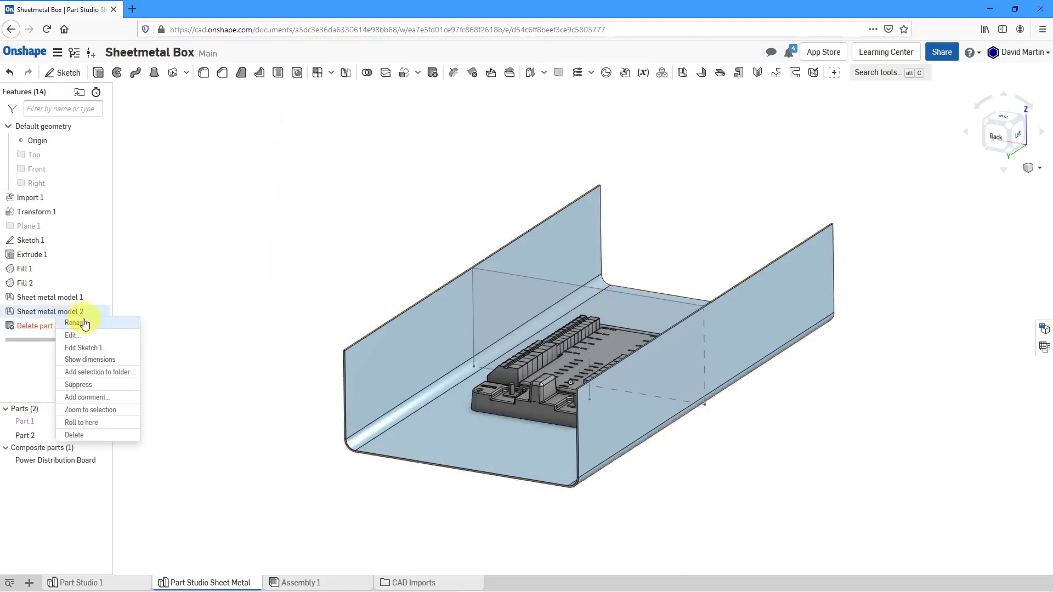
{"action": "left_click", "coordinate": [79, 434]}
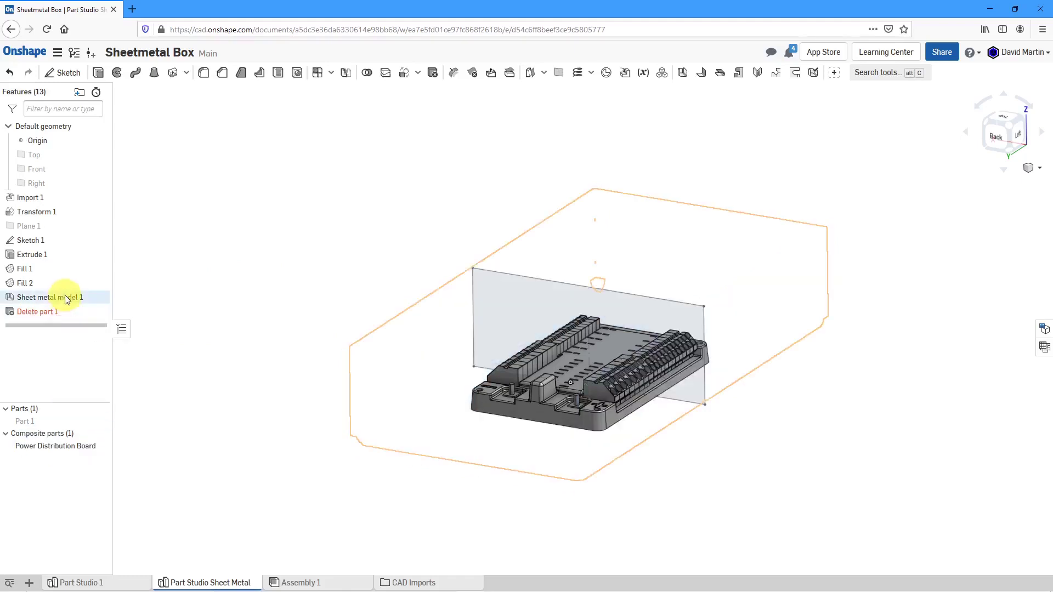
{"action": "right_click", "coordinate": [65, 297]}
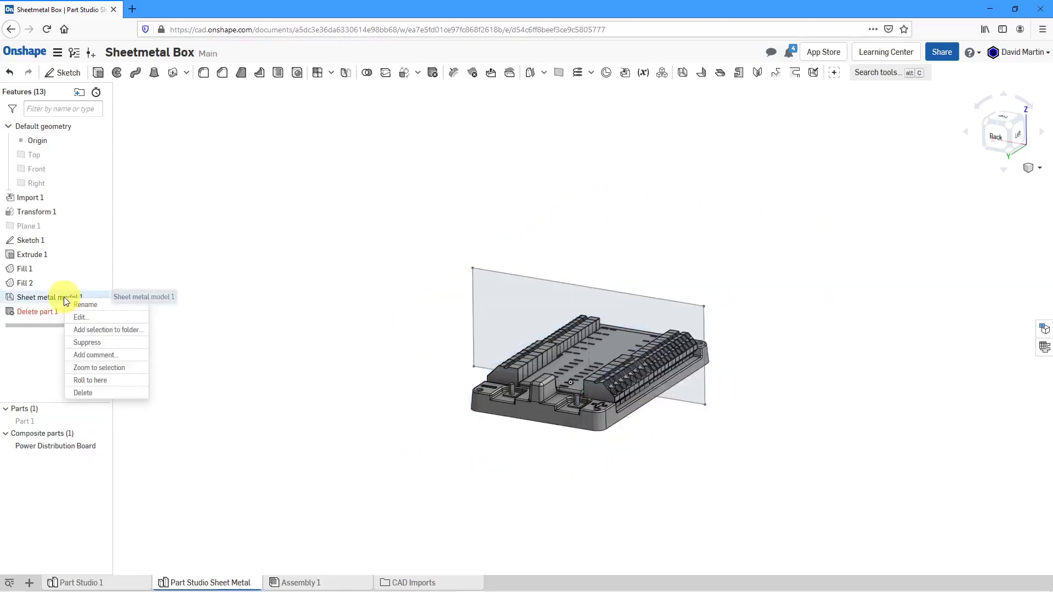
{"action": "left_click", "coordinate": [98, 393]}
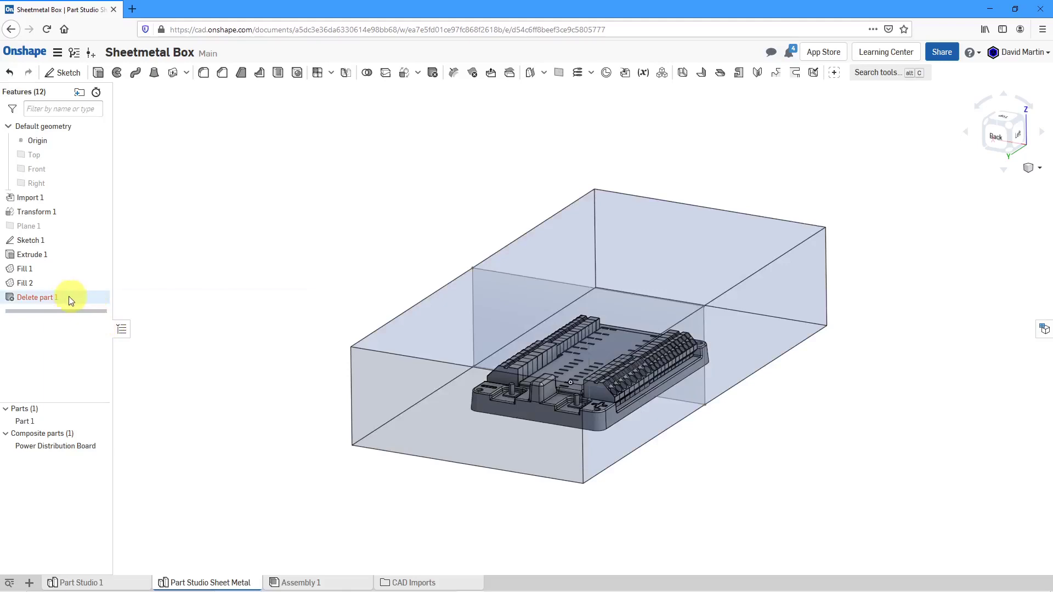
{"action": "right_click", "coordinate": [69, 298]}
{"action": "left_click", "coordinate": [99, 370]}
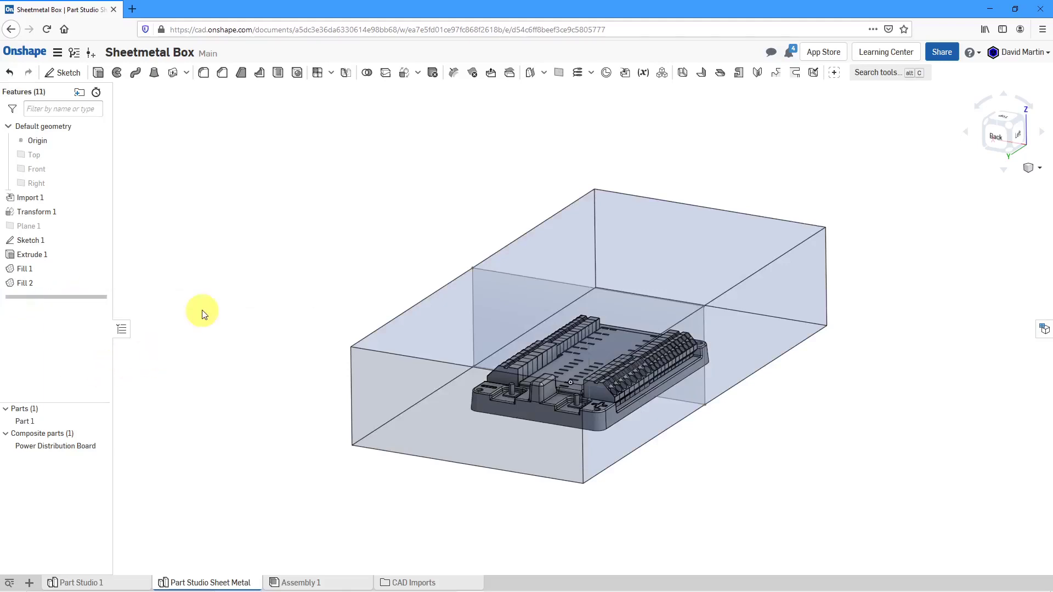
{"action": "scroll", "coordinate": [566, 325], "scroll_direction": "up", "scroll_amount": 2}
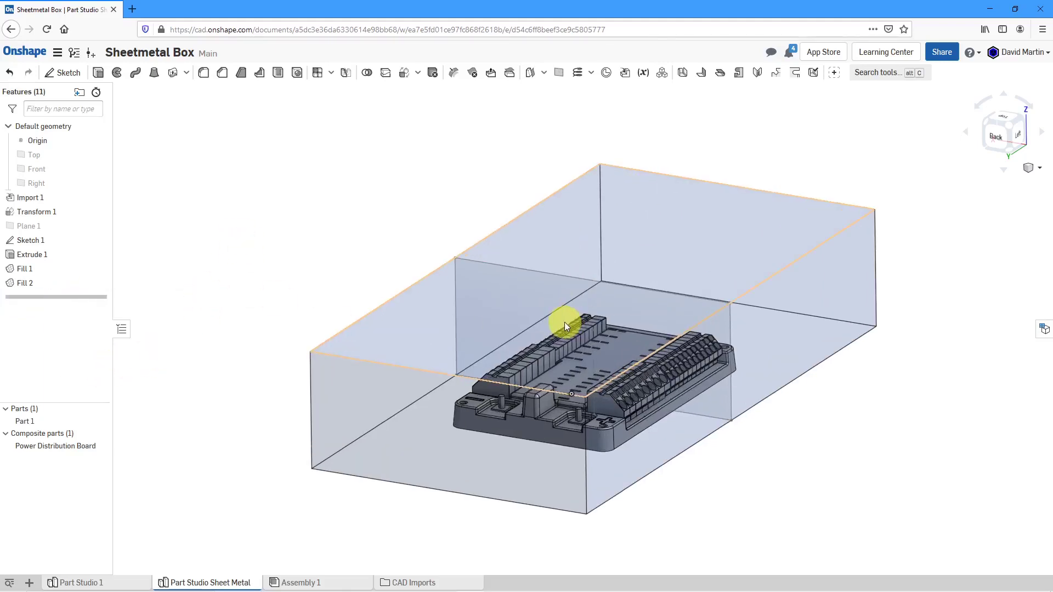
Step: Start a Thicken sheet metal model on the box's bottom, back, front and both side faces
{"action": "left_click", "coordinate": [683, 77]}
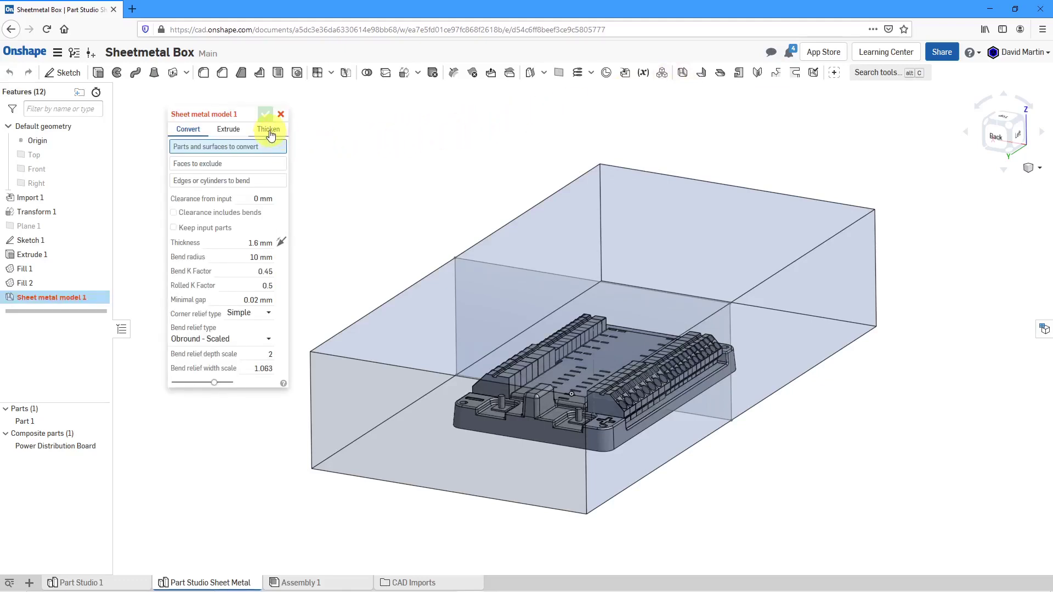
{"action": "left_click", "coordinate": [269, 131]}
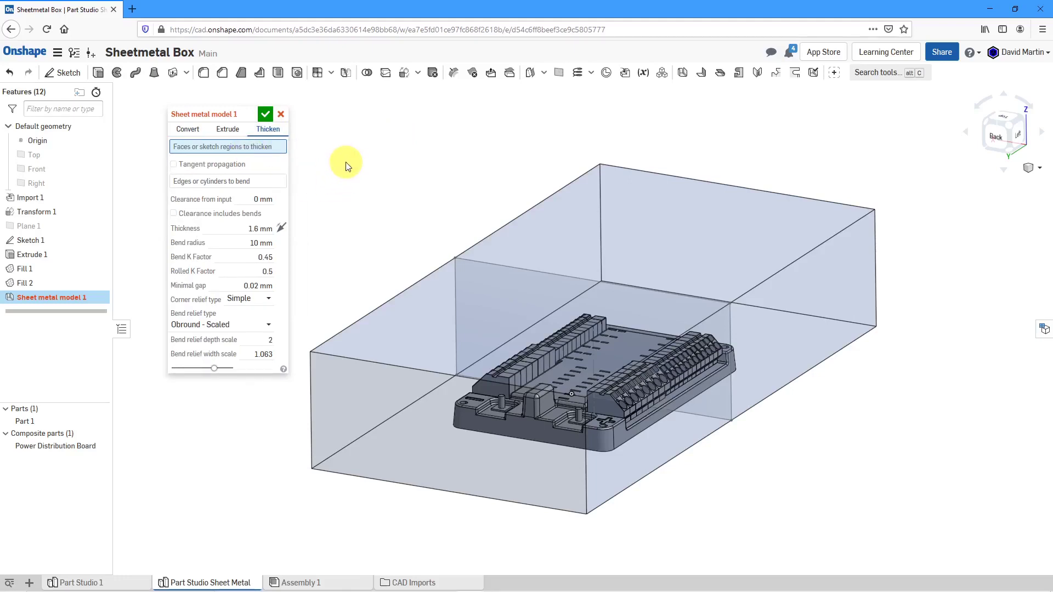
{"action": "right_click_drag", "start_coordinate": [575, 329], "coordinate": [492, 435]}
{"action": "left_click", "coordinate": [495, 430]}
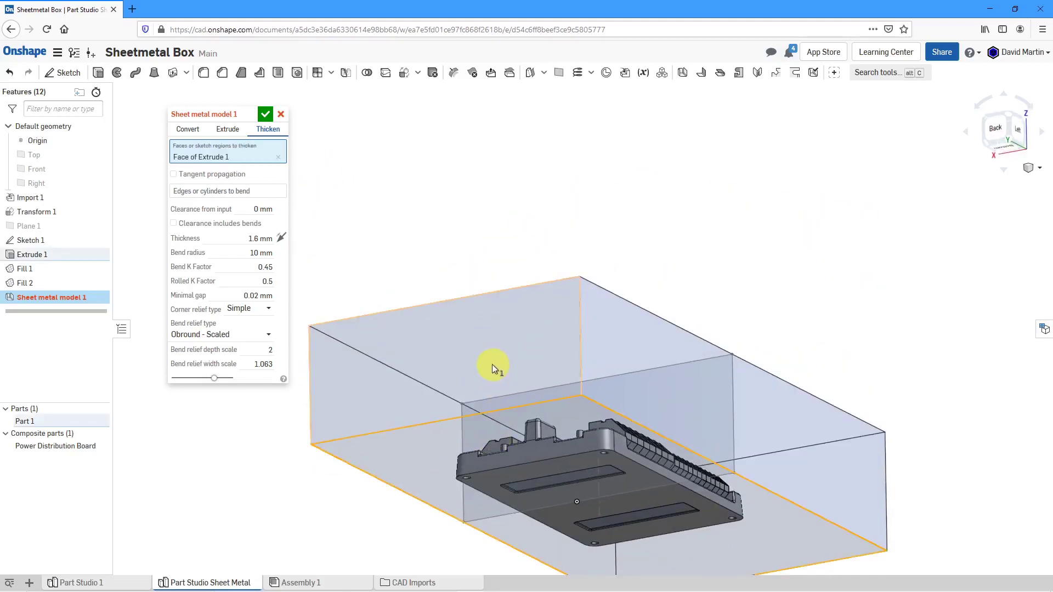
{"action": "left_click", "coordinate": [492, 364]}
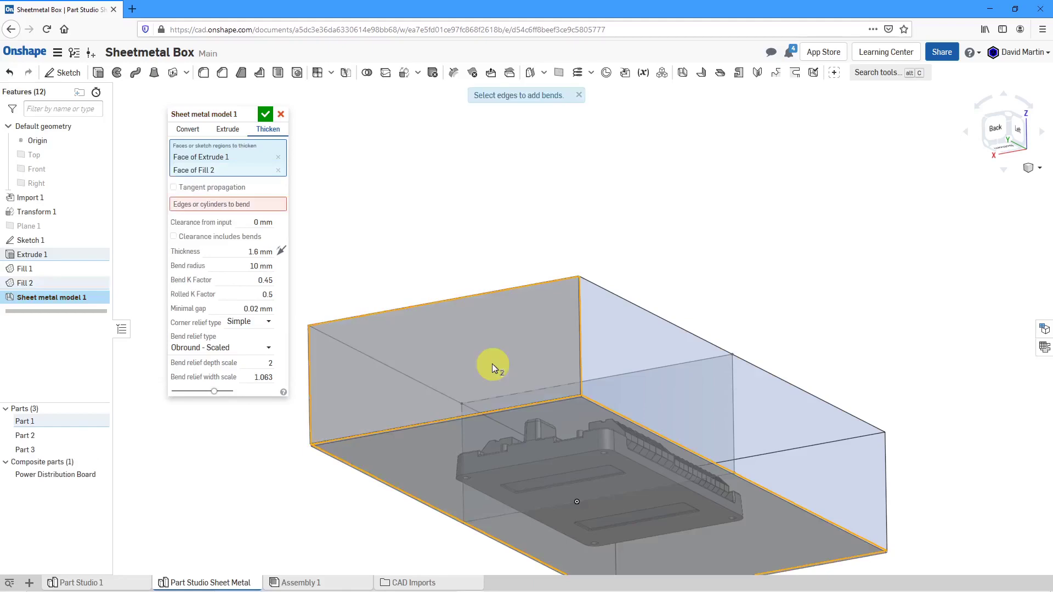
{"action": "left_click", "coordinate": [637, 361]}
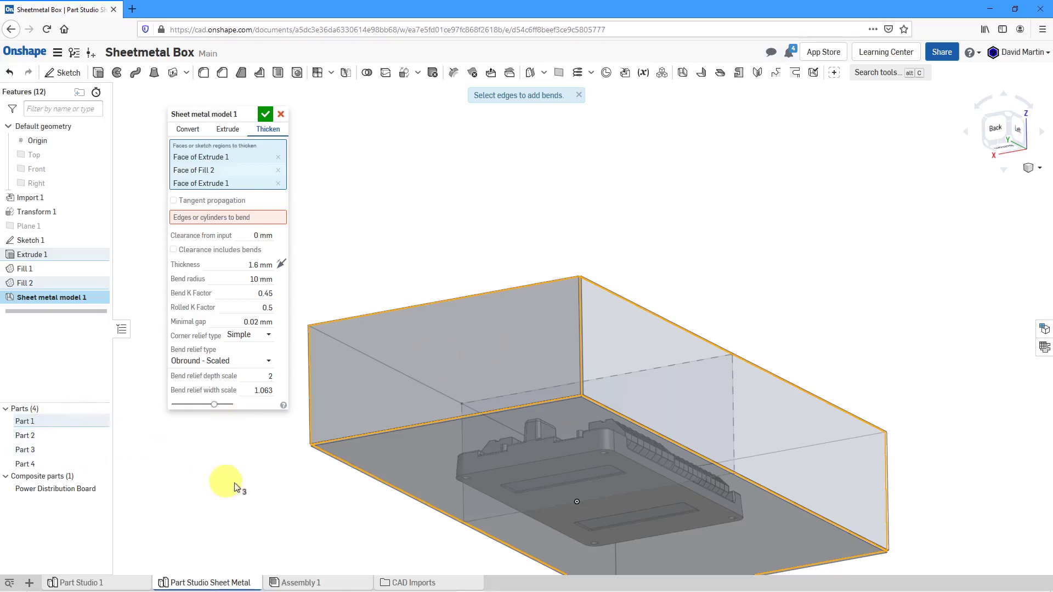
{"action": "right_click_drag", "start_coordinate": [538, 285], "coordinate": [363, 332]}
{"action": "scroll", "coordinate": [555, 216], "scroll_direction": "down", "scroll_amount": 4}
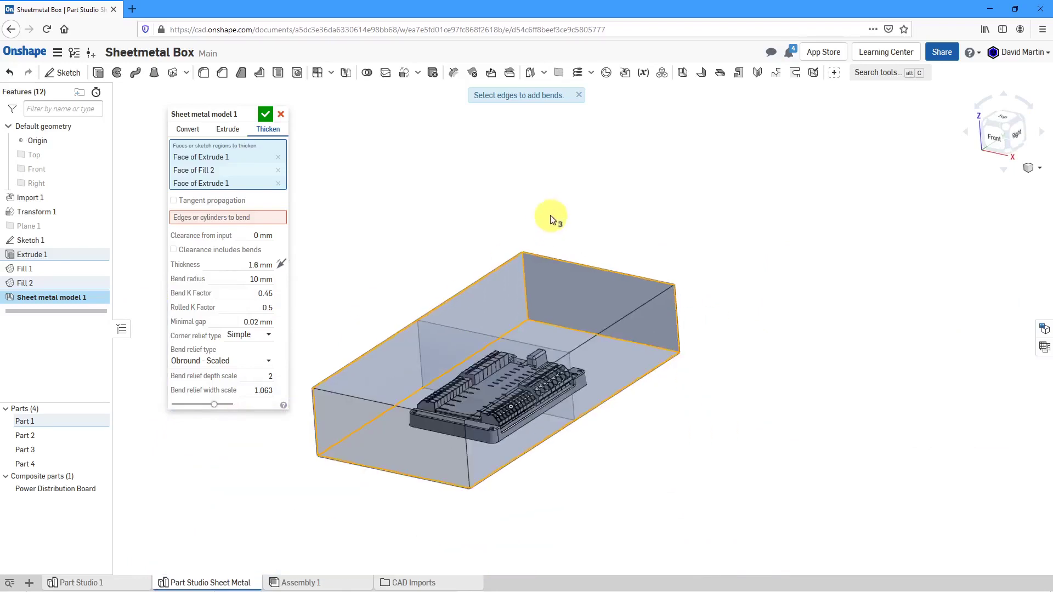
{"action": "left_click", "coordinate": [455, 470]}
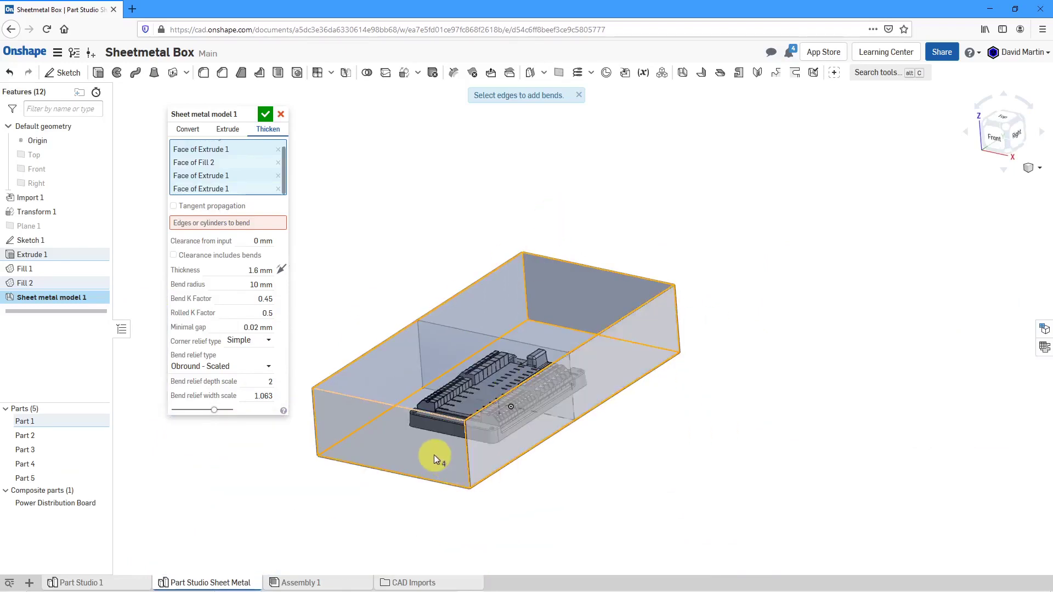
{"action": "left_click", "coordinate": [433, 455]}
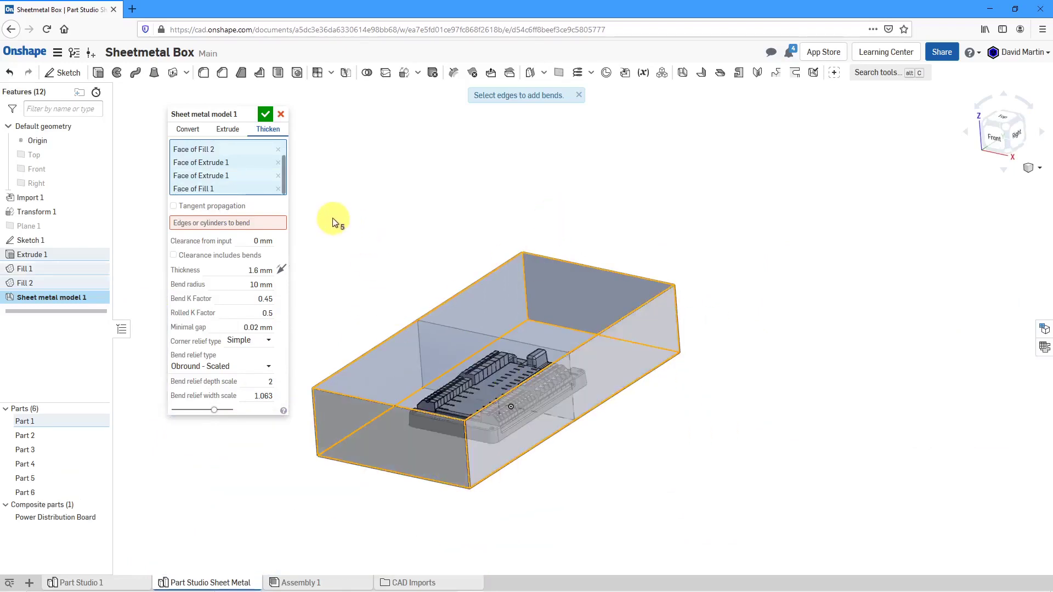
{"action": "left_click", "coordinate": [219, 225]}
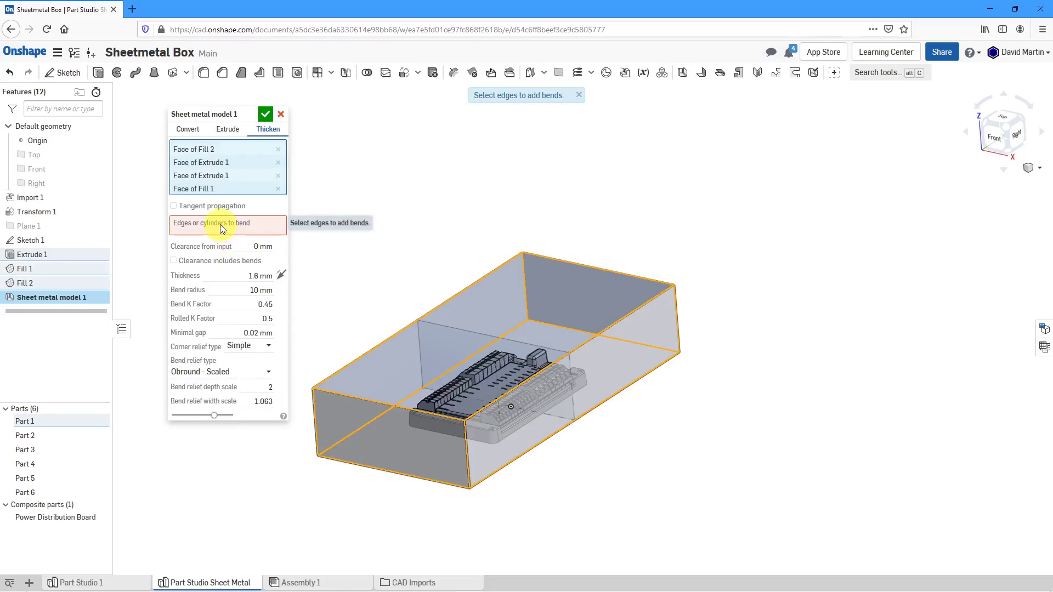
Step: Set the four bottom edges of the box as bends
{"action": "left_click", "coordinate": [221, 228]}
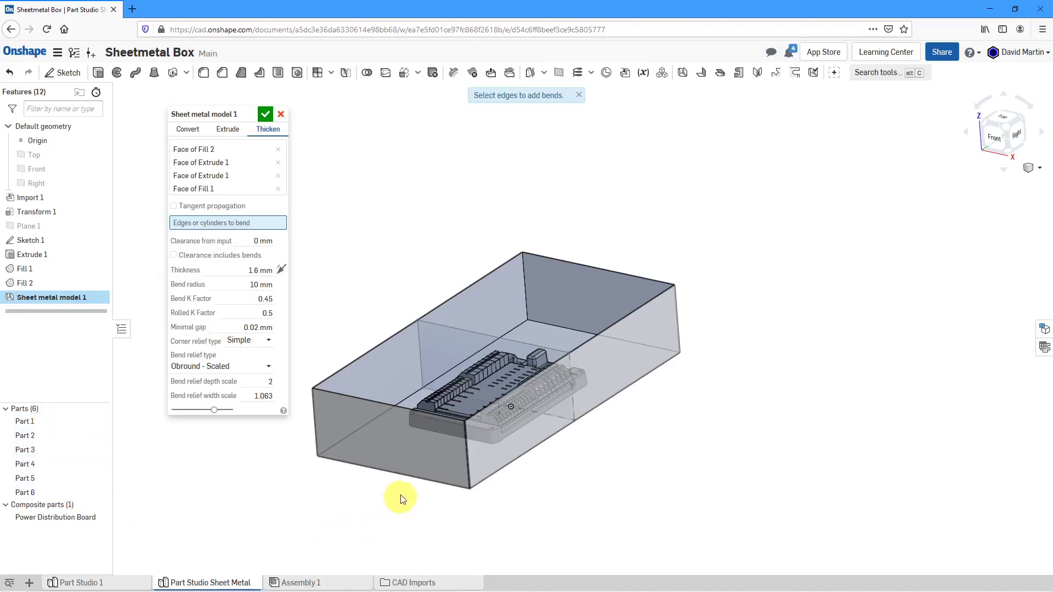
{"action": "left_click", "coordinate": [408, 478]}
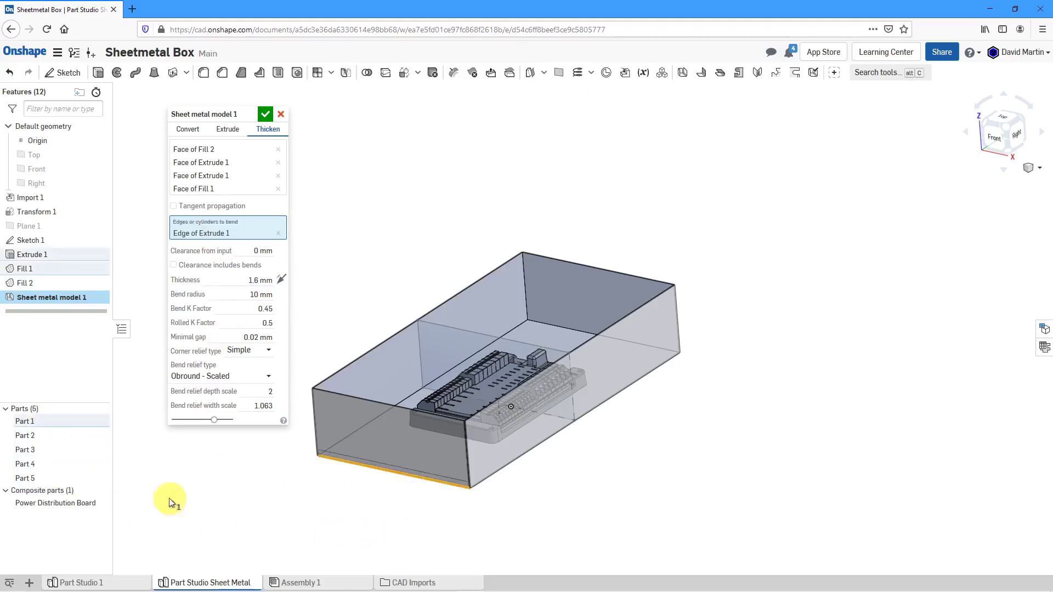
{"action": "left_click", "coordinate": [486, 480]}
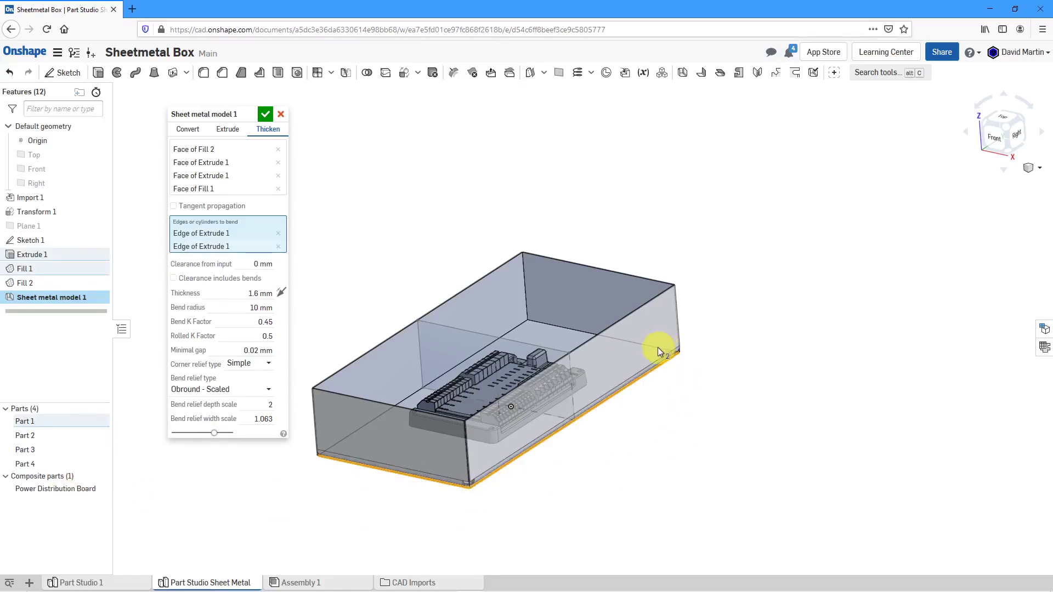
{"action": "right_click_drag", "start_coordinate": [660, 343], "coordinate": [460, 378]}
{"action": "left_click", "coordinate": [704, 441]}
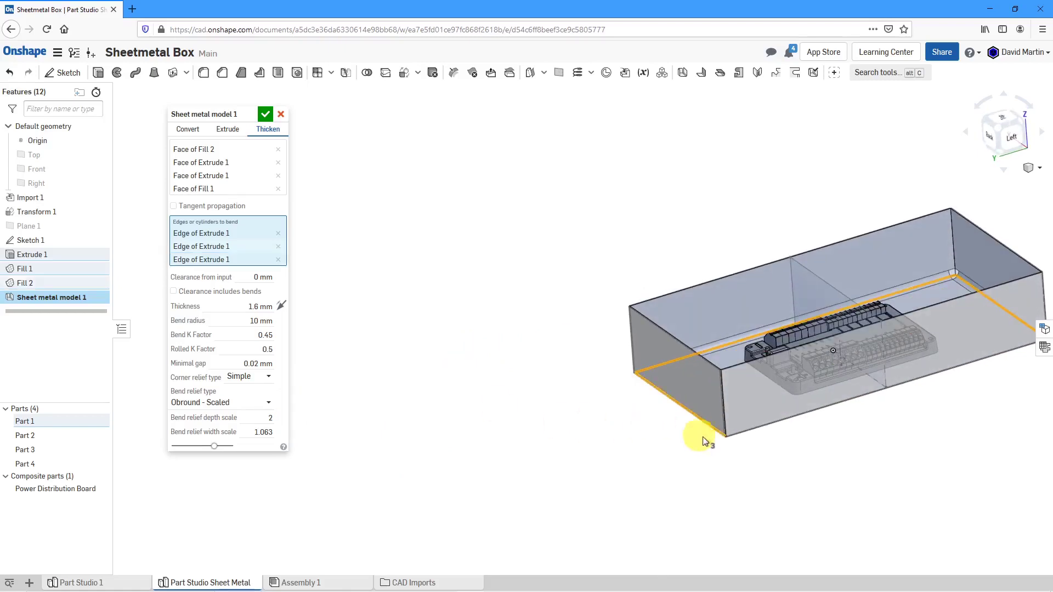
{"action": "left_click", "coordinate": [773, 424]}
{"action": "key", "text": "f"}
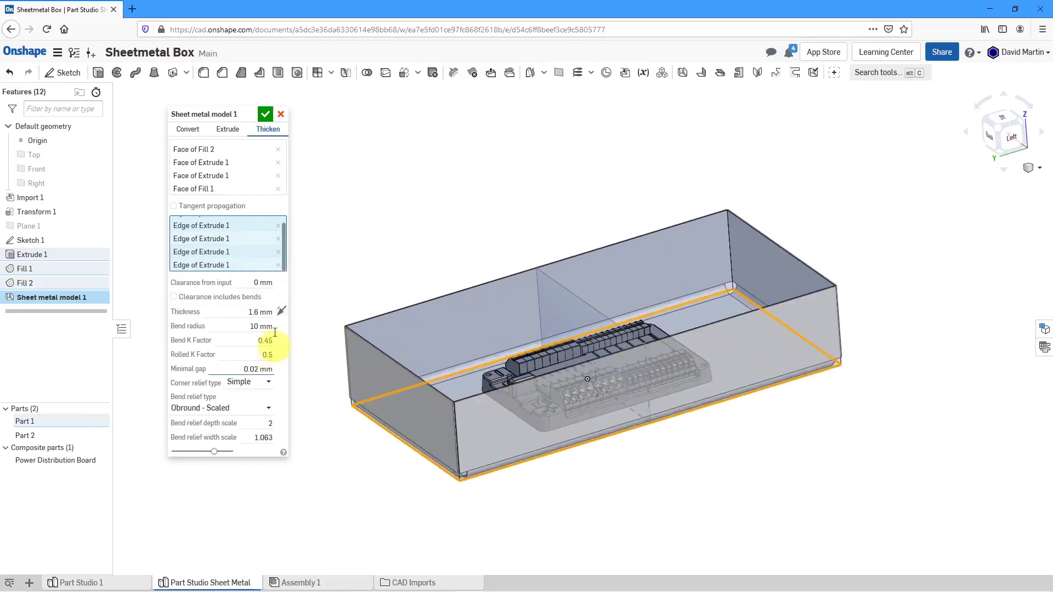
Step: Check the 1.6 mm thickness and bends table, then accept Sheet metal model 1
{"action": "left_click", "coordinate": [273, 312]}
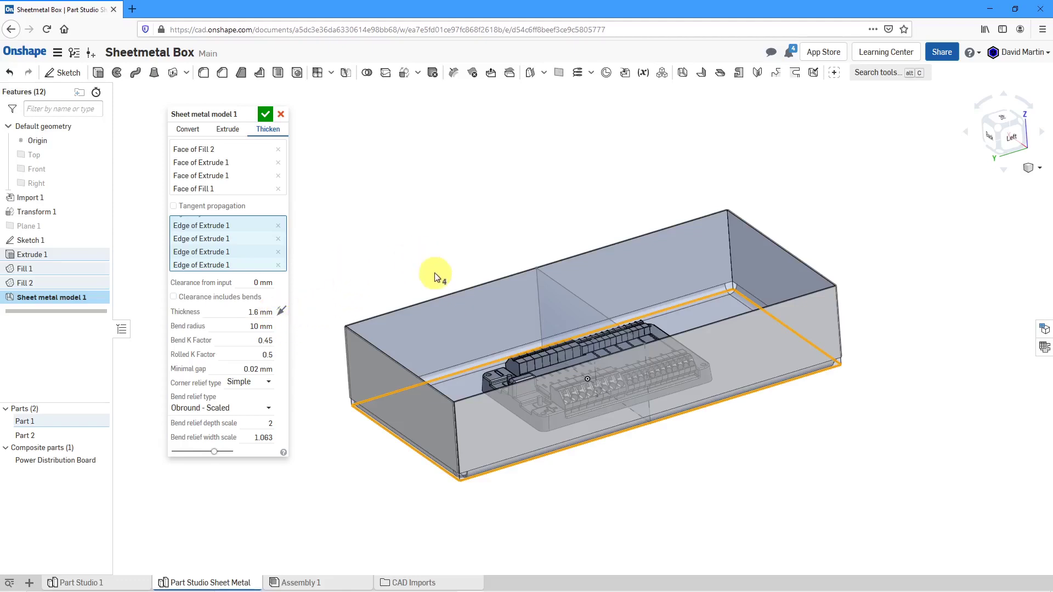
{"action": "right_click_drag", "start_coordinate": [435, 273], "coordinate": [545, 282]}
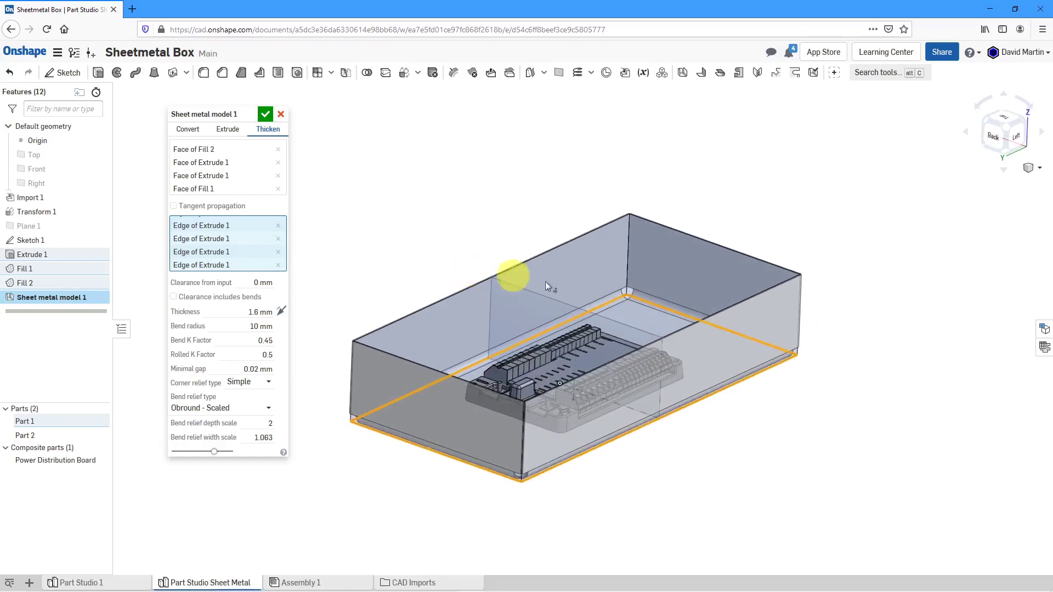
{"action": "left_click", "coordinate": [1044, 347]}
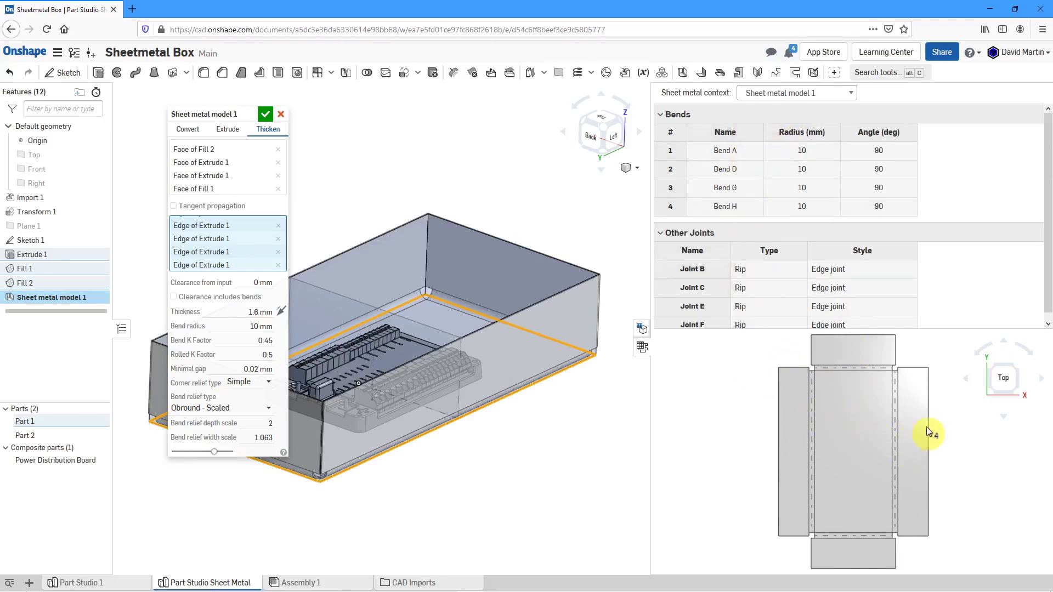
{"action": "left_click", "coordinate": [643, 349]}
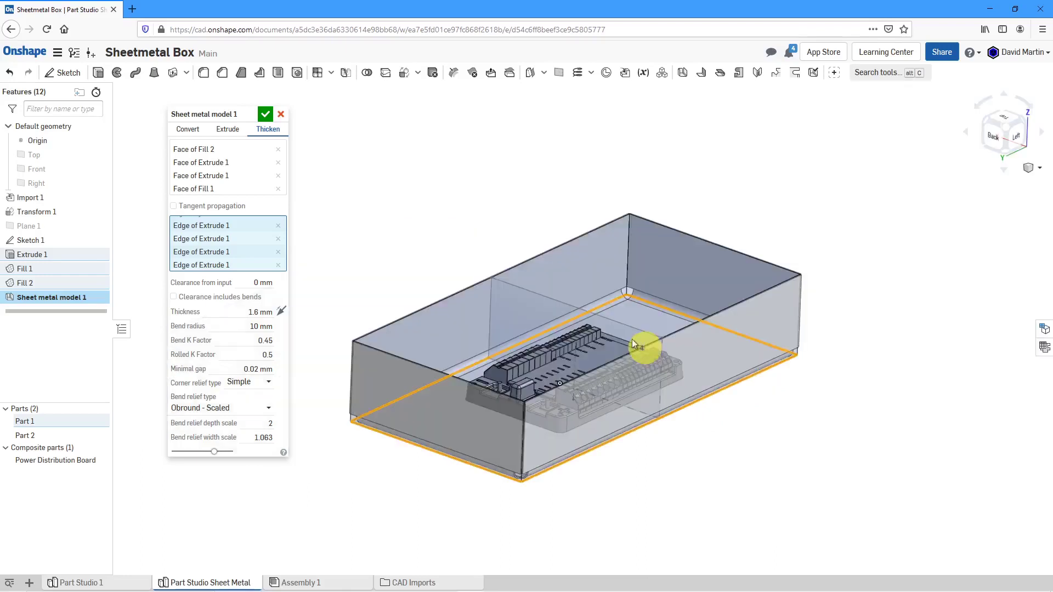
{"action": "left_click", "coordinate": [265, 114]}
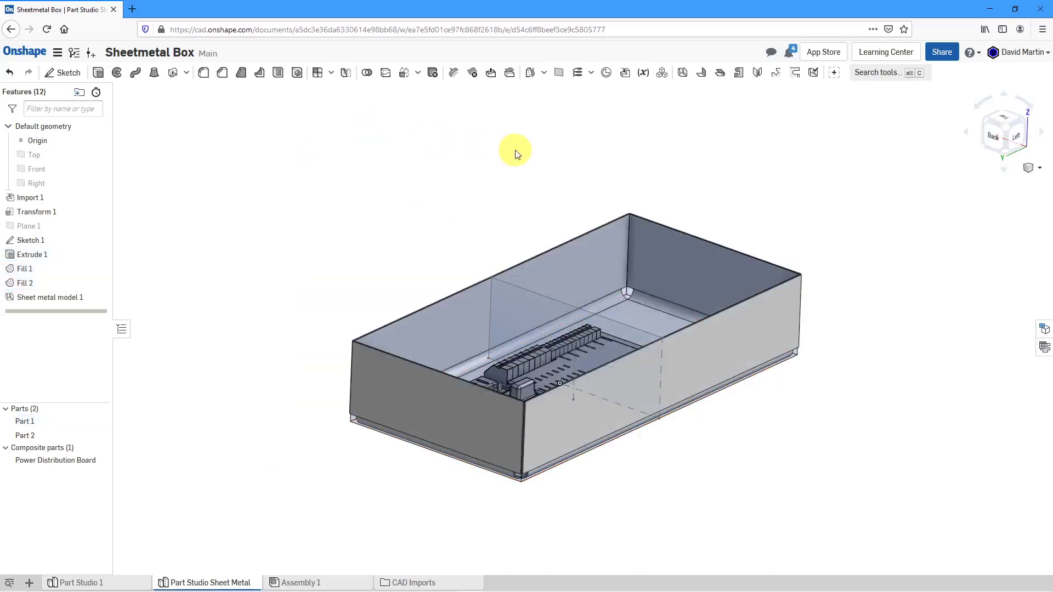
Step: Rename the sheet metal part 'Part 2' to 'Box' in the Parts list
{"action": "mouse_move", "coordinate": [515, 153]}
{"action": "right_mouse_down"}
{"action": "mouse_move", "coordinate": [488, 148]}
{"action": "mouse_move", "coordinate": [521, 141]}
{"action": "mouse_move", "coordinate": [515, 151]}
{"action": "right_mouse_up"}
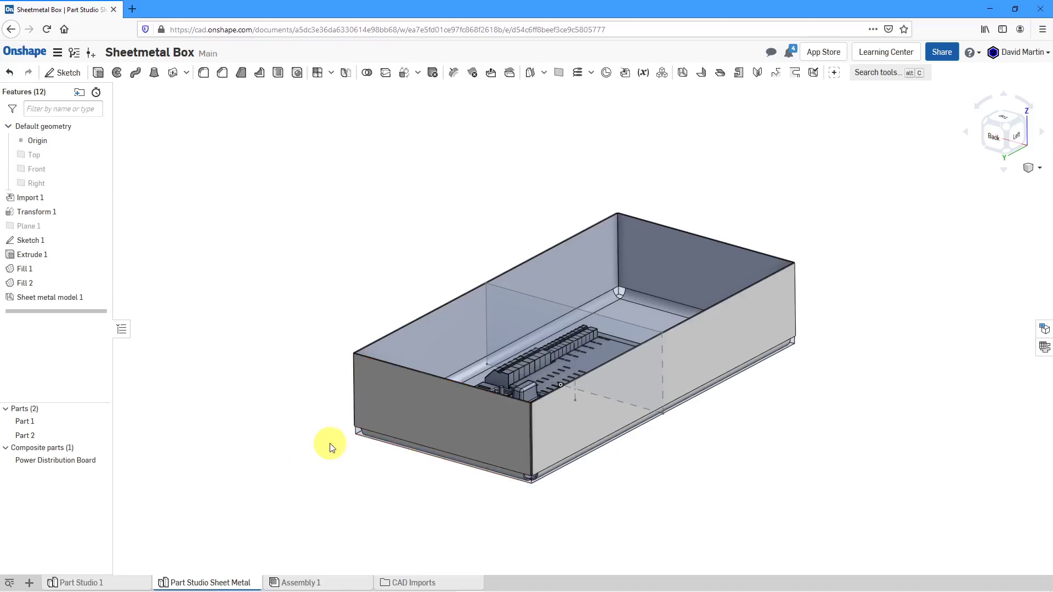
{"action": "left_click", "coordinate": [27, 435]}
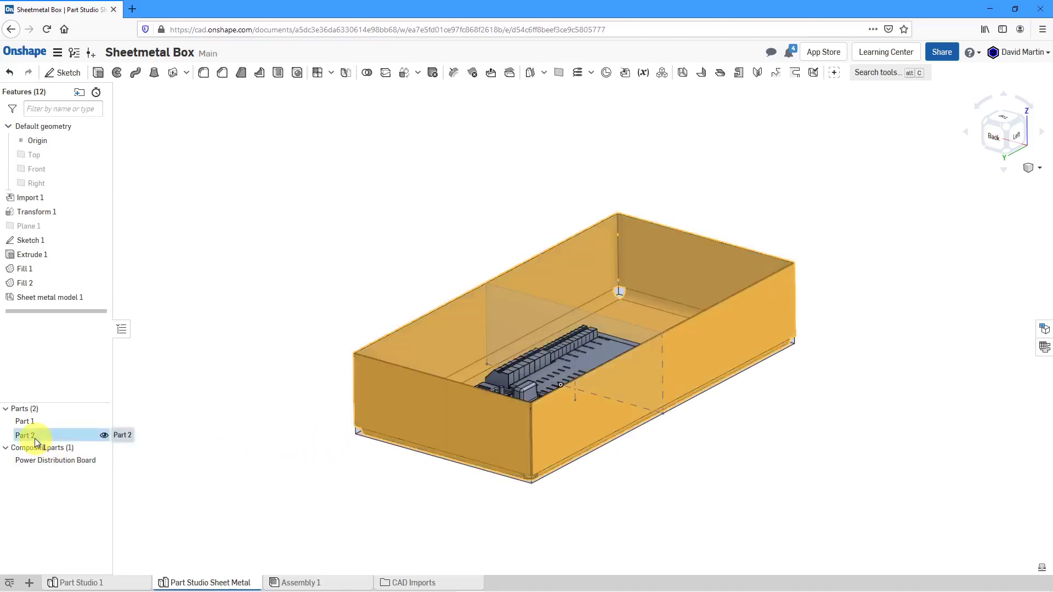
{"action": "right_click", "coordinate": [37, 442]}
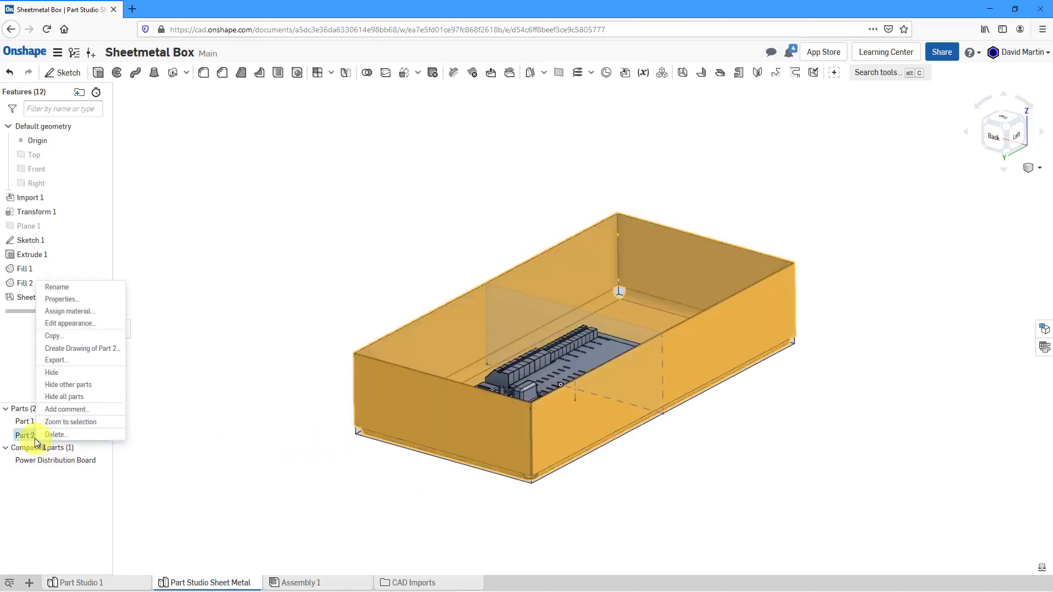
{"action": "left_click", "coordinate": [76, 287]}
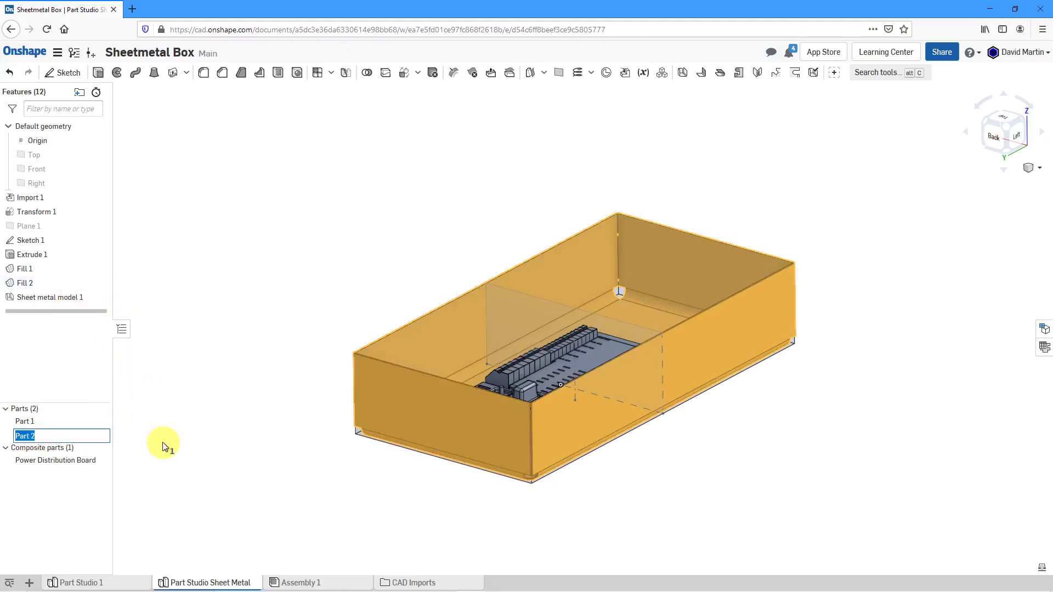
{"action": "type", "text": "Box"}
{"action": "key", "text": "Return"}
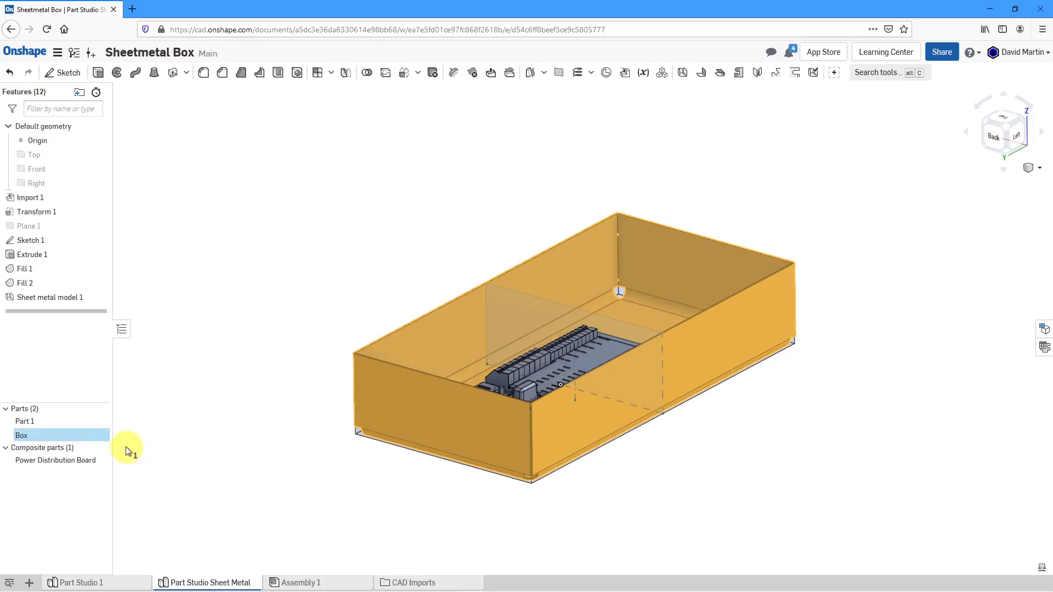
Step: Assign 300 Series Stainless Steel to the Box part, found by searching 'stee'
{"action": "right_click", "coordinate": [57, 436]}
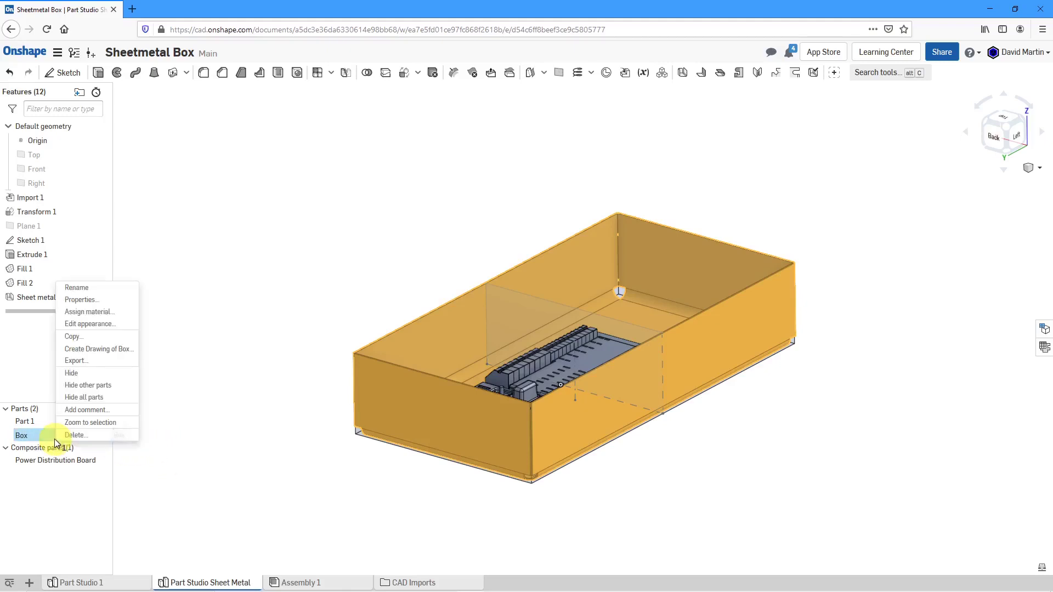
{"action": "left_click", "coordinate": [91, 312]}
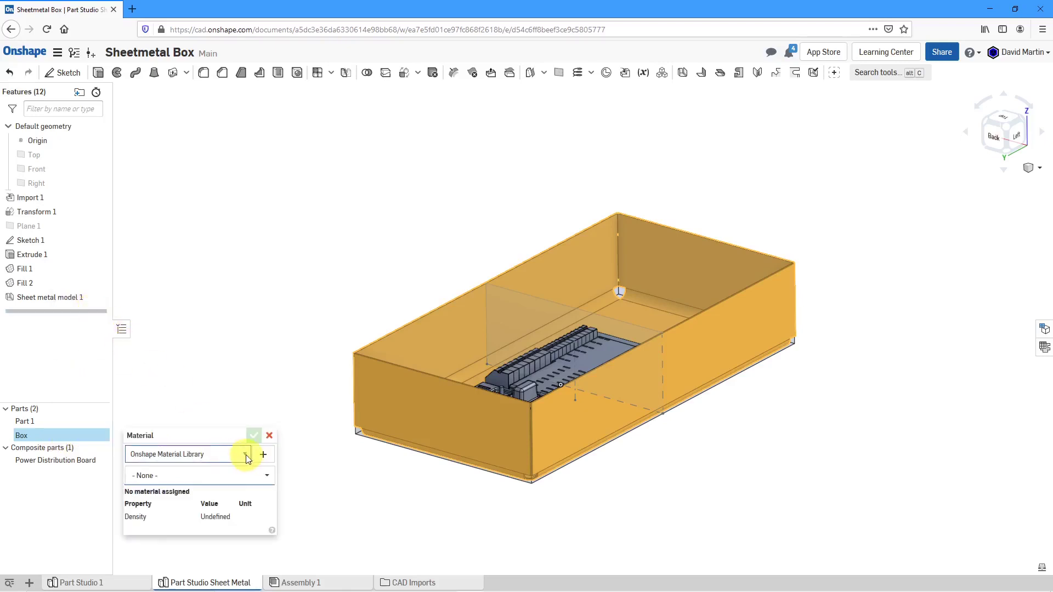
{"action": "left_click", "coordinate": [221, 482]}
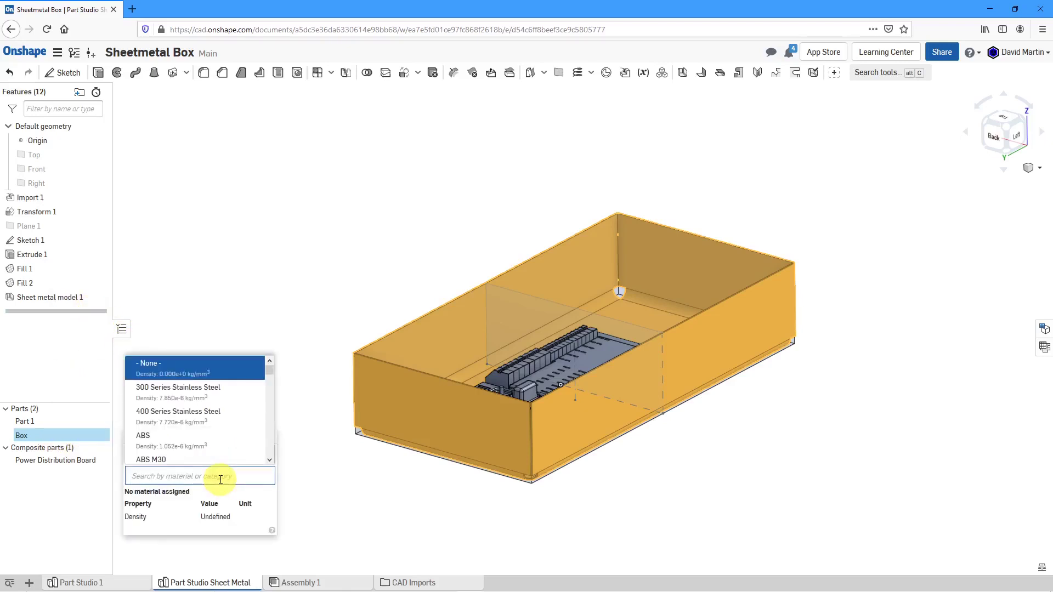
{"action": "type", "text": "steel"}
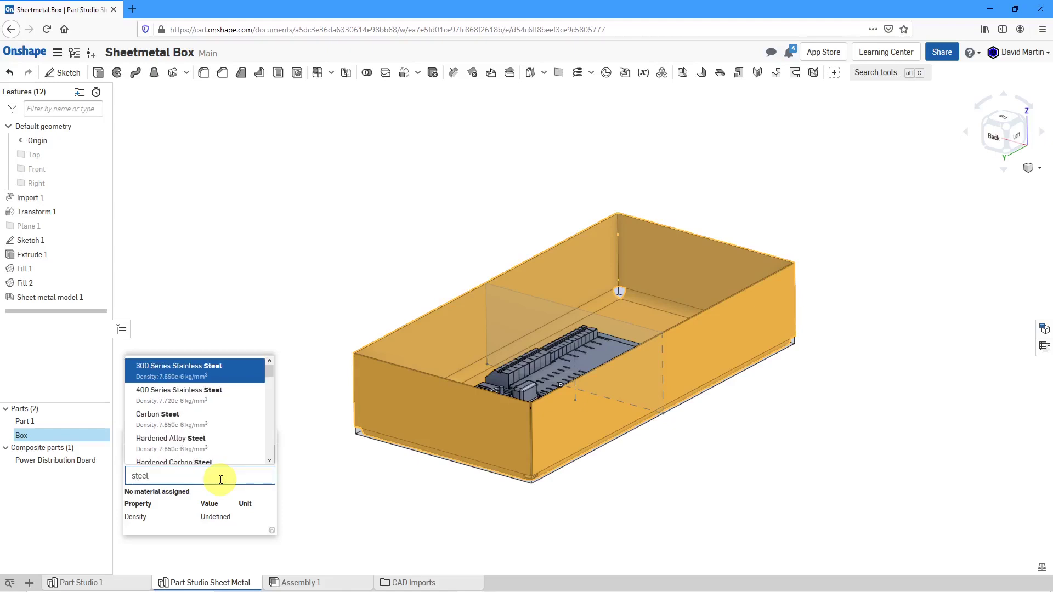
{"action": "left_click", "coordinate": [204, 369]}
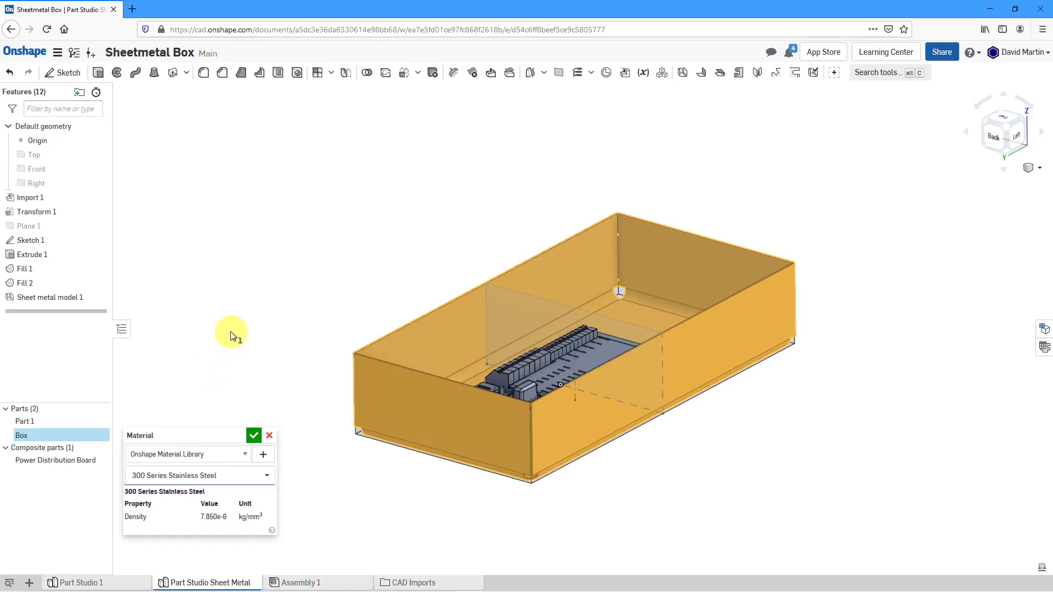
{"action": "left_click", "coordinate": [254, 436]}
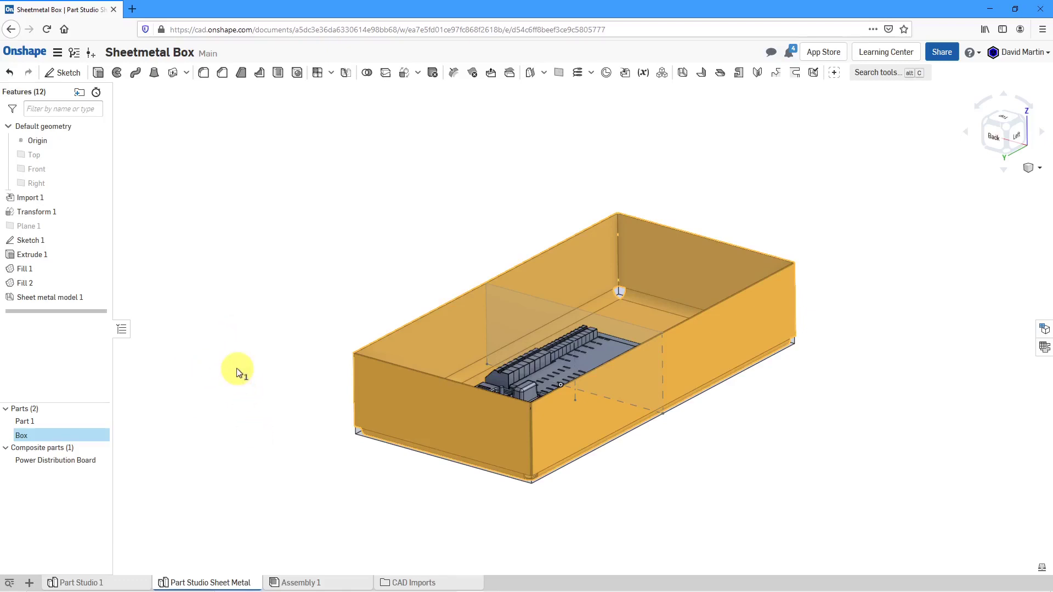
{"action": "left_click", "coordinate": [236, 367]}
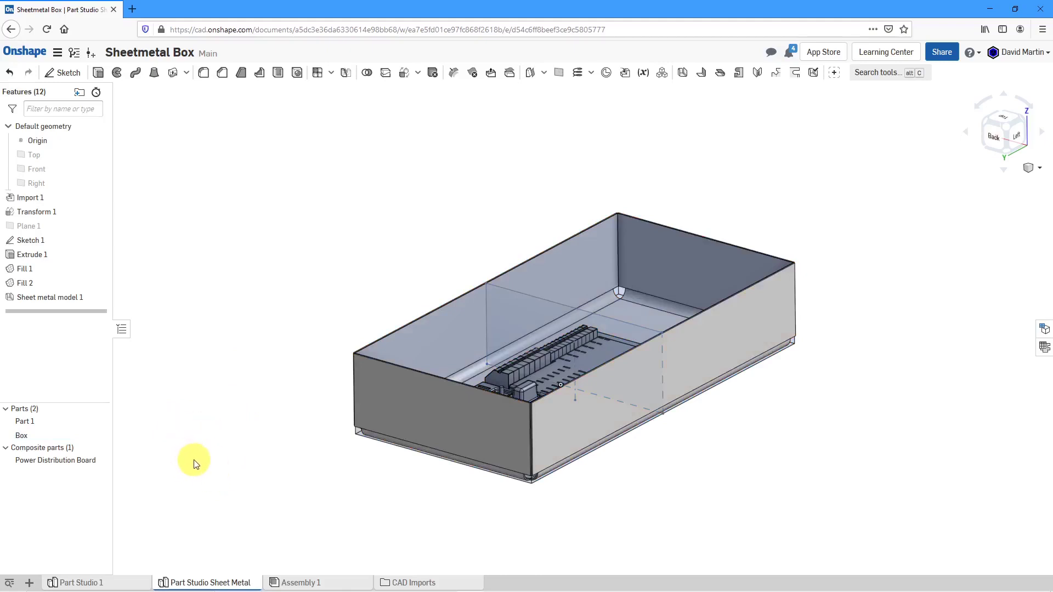
{"action": "right_click_drag", "start_coordinate": [298, 498], "coordinate": [451, 500]}
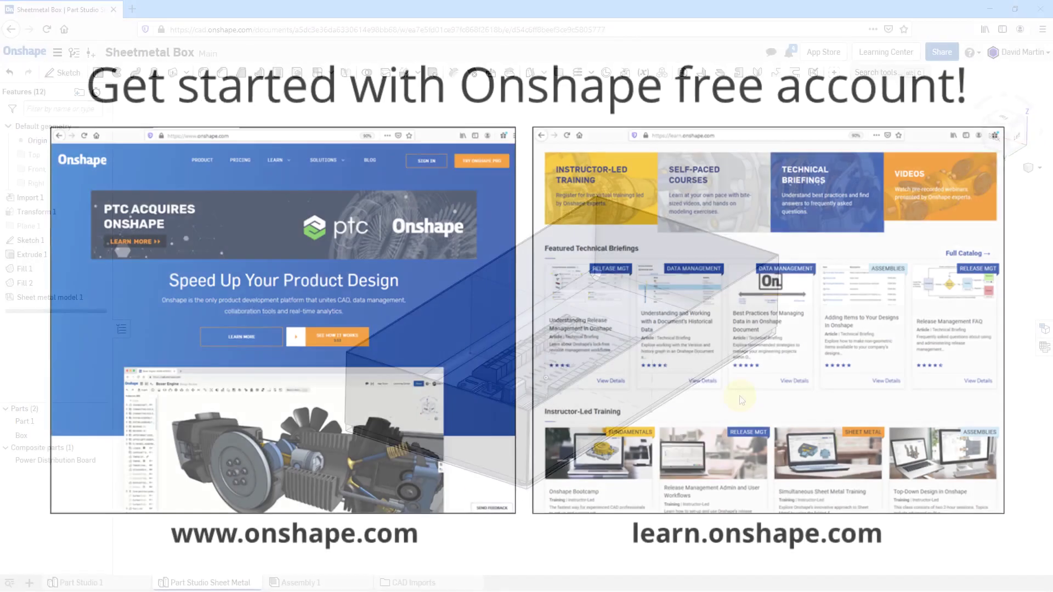